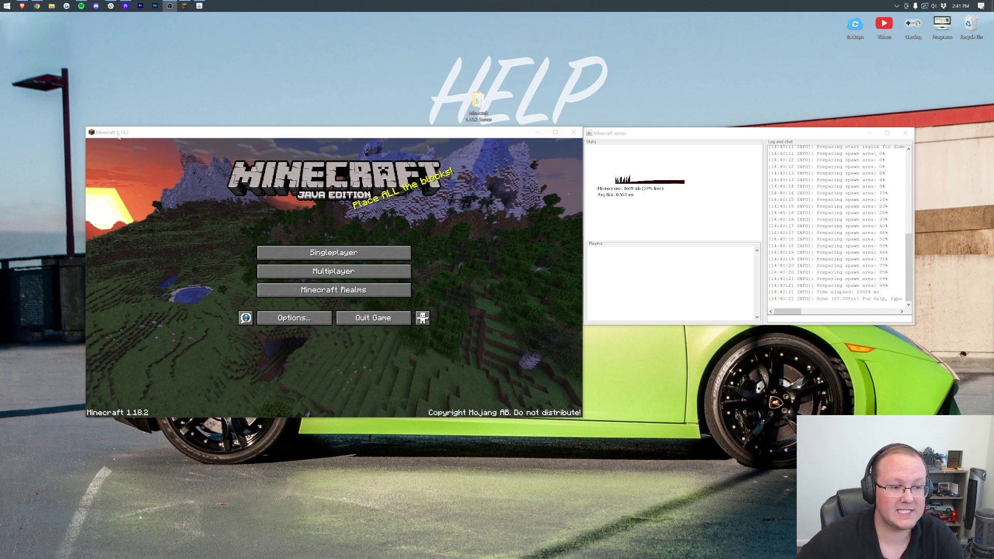
# - From the 1.18.2 title screen, open the Multiplayer list of saved servers
pyautogui.click(374, 269)
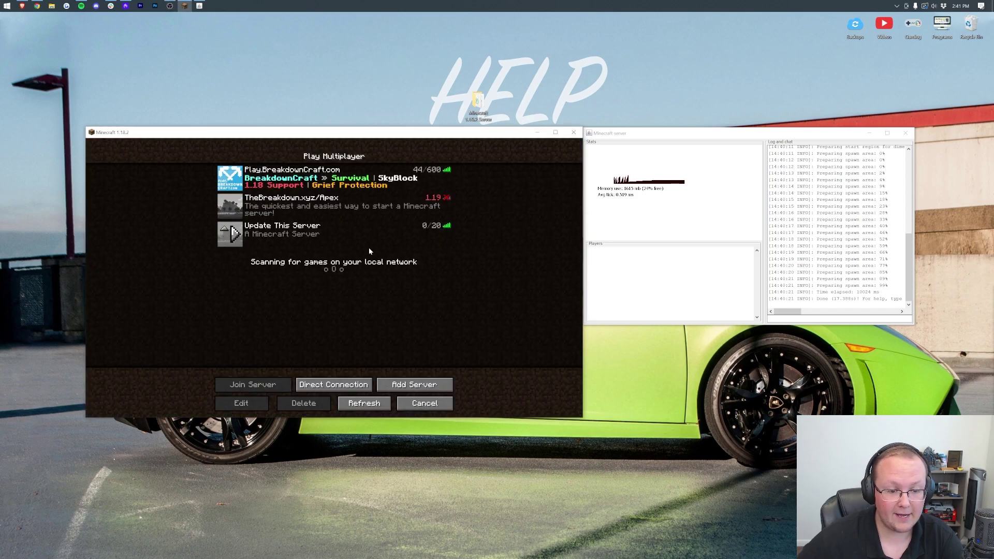
# - Join Update This Server and grant the player operator rights with op in the server console
pyautogui.click(303, 237)
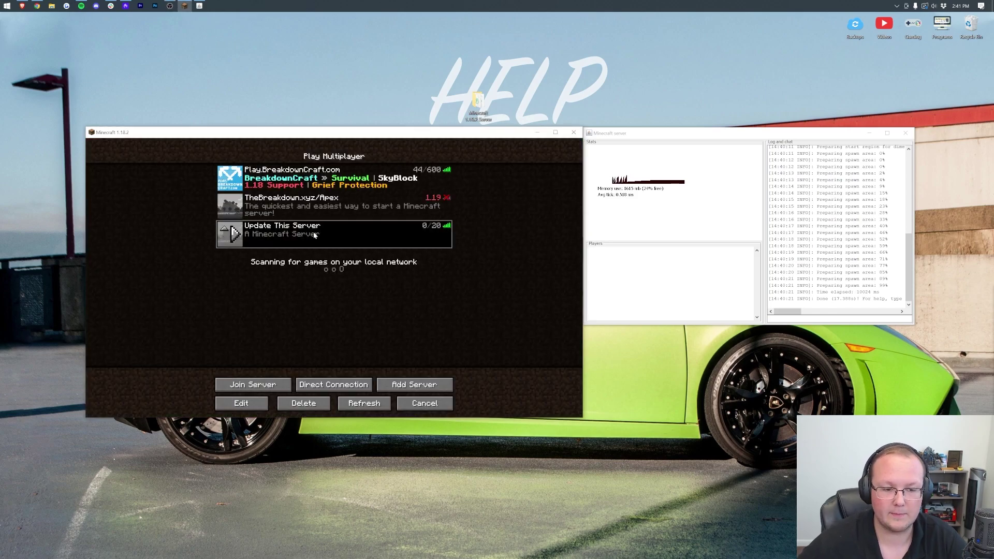
pyautogui.doubleClick(313, 234)
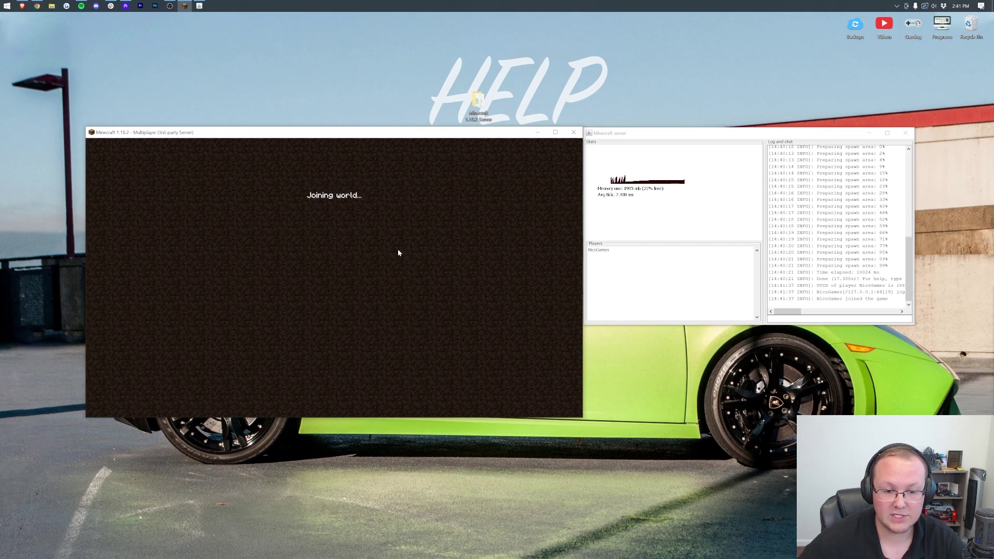
pyautogui.click(830, 317)
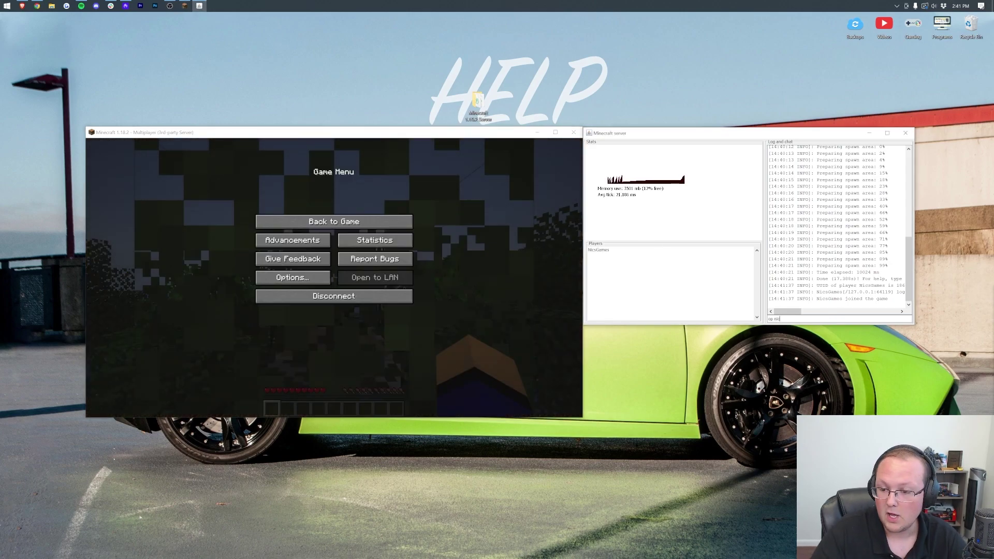
pyautogui.write('op nicsgames')
pyautogui.press('Return')
# - Switch to Creative with /gamemode creative and hold Deepslate Gold Ore from hotbar slot 5
pyautogui.click(569, 340)
pyautogui.press('Escape')
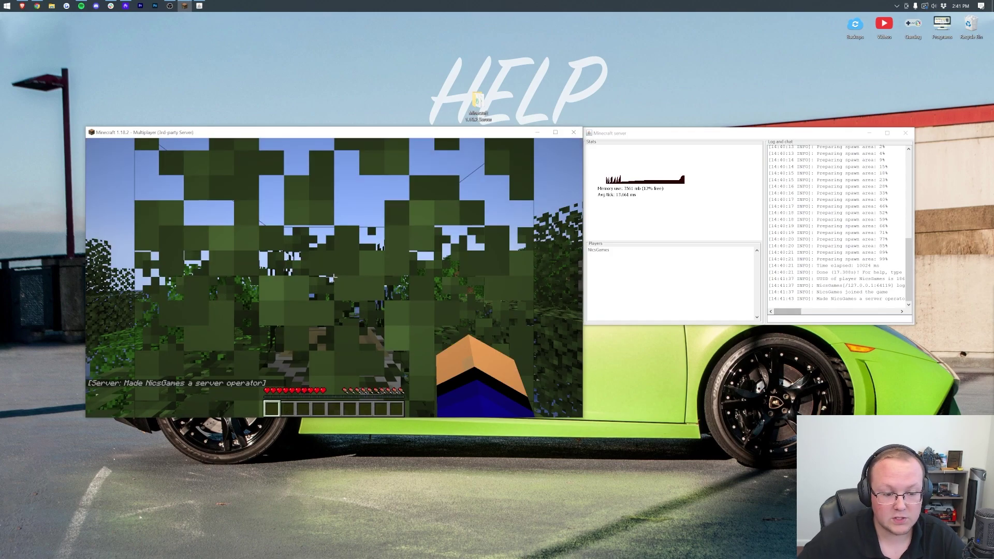
pyautogui.write('/gamemode cre')
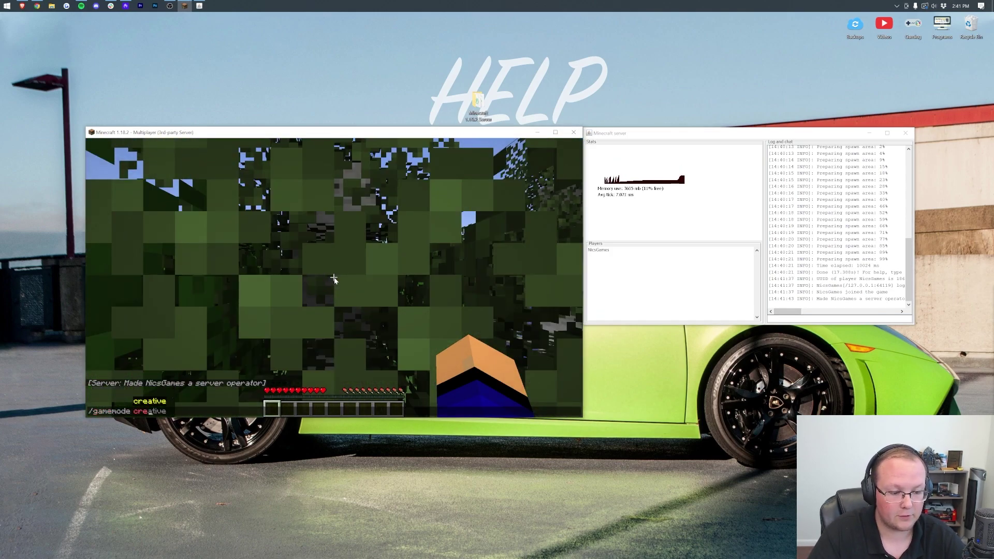
pyautogui.write('ative')
pyautogui.press('Return')
pyautogui.press('e')
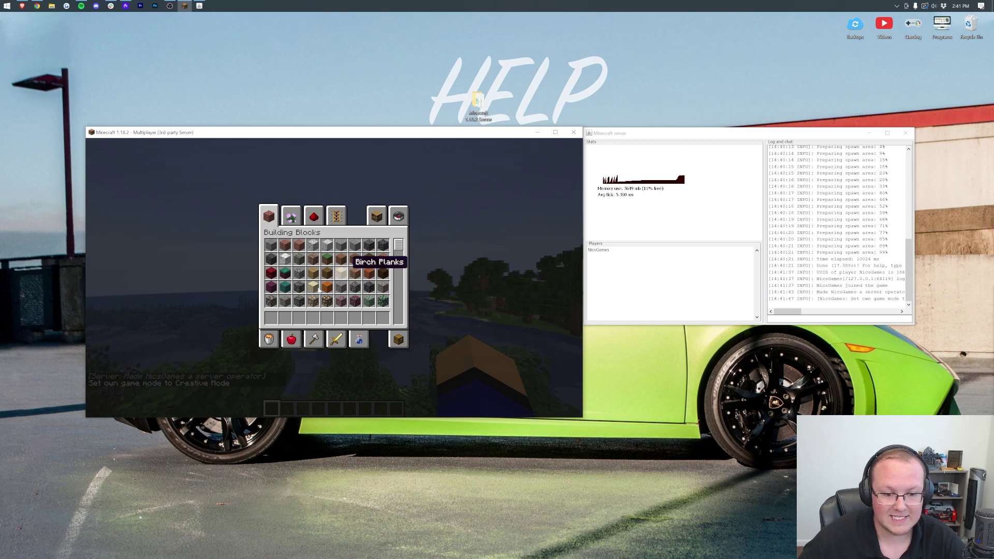
pyautogui.click(326, 300)
pyautogui.click(327, 317)
pyautogui.press('e')
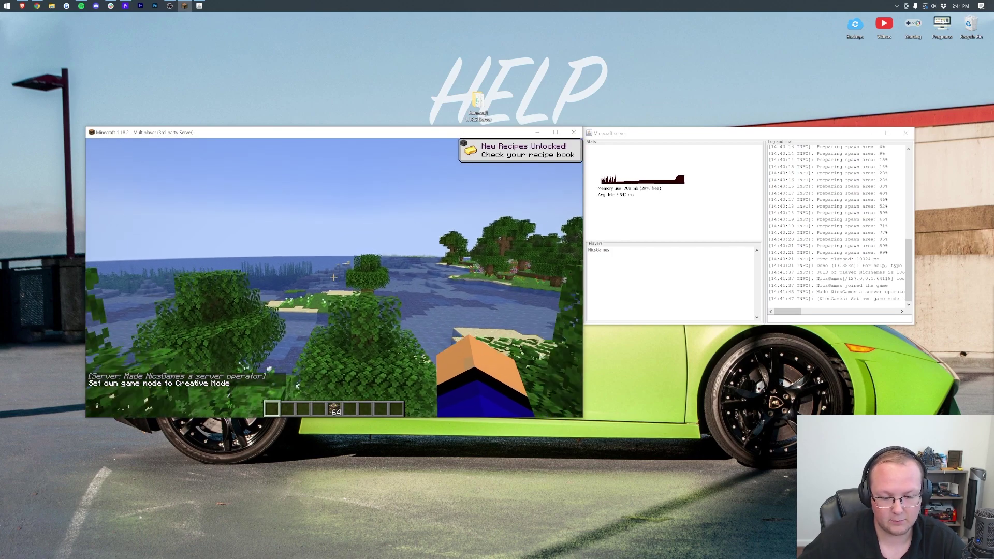
pyautogui.press('5')
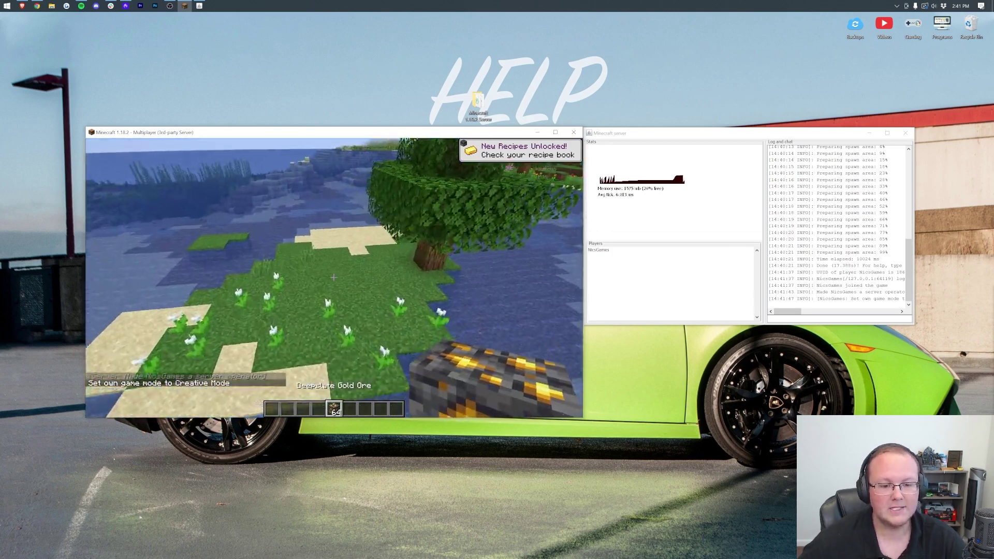
# - Place a slab of Deepslate Gold Ore blocks across and beside the island's sand
pyautogui.rightClick(333, 277)
pyautogui.rightClick(333, 277)
pyautogui.rightClick(333, 277)
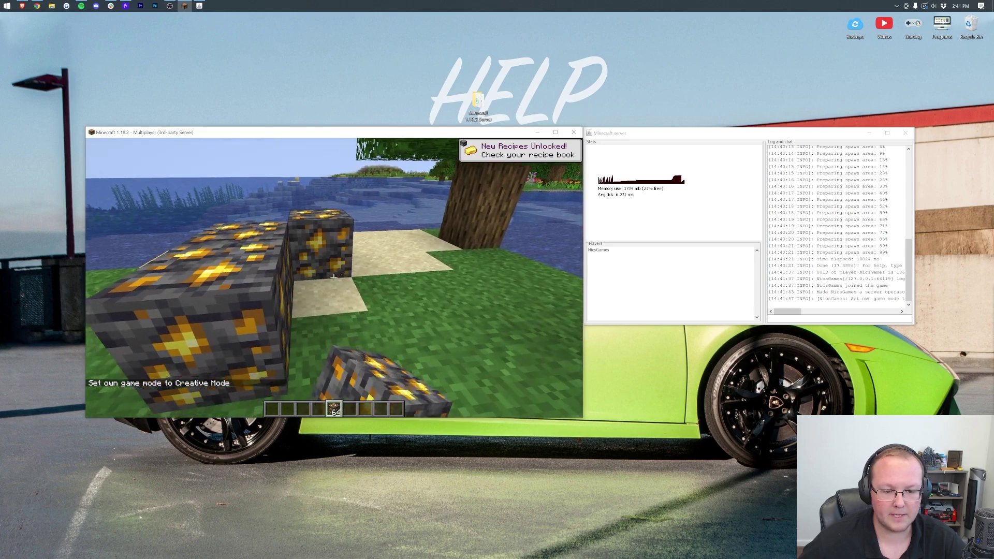
pyautogui.rightClick(334, 277)
pyautogui.rightClick(333, 277)
pyautogui.rightClick(333, 277)
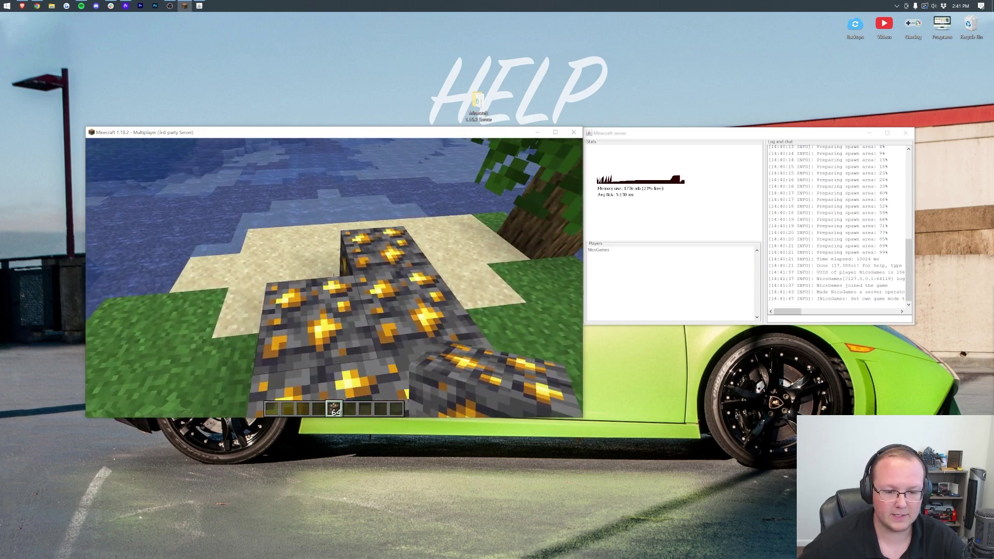
pyautogui.rightClick(334, 277)
pyautogui.rightClick(333, 277)
pyautogui.rightClick(333, 276)
pyautogui.rightClick(334, 277)
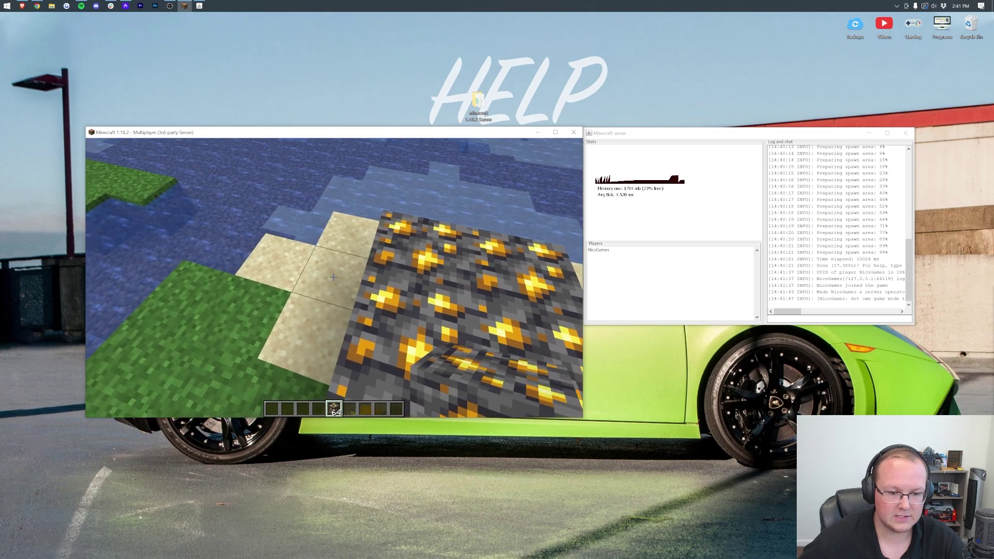
pyautogui.rightClick(334, 277)
pyautogui.rightClick(333, 277)
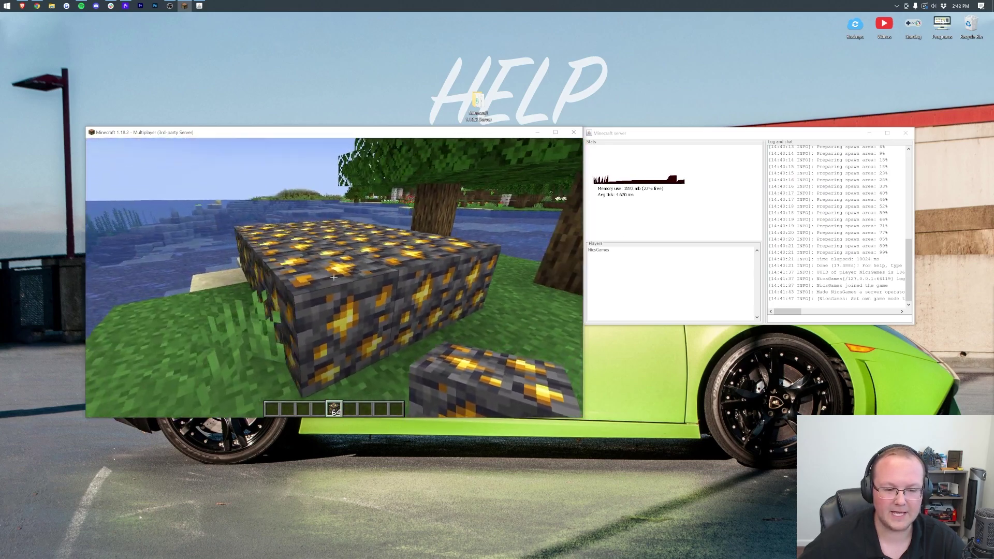
pyautogui.rightClick(334, 277)
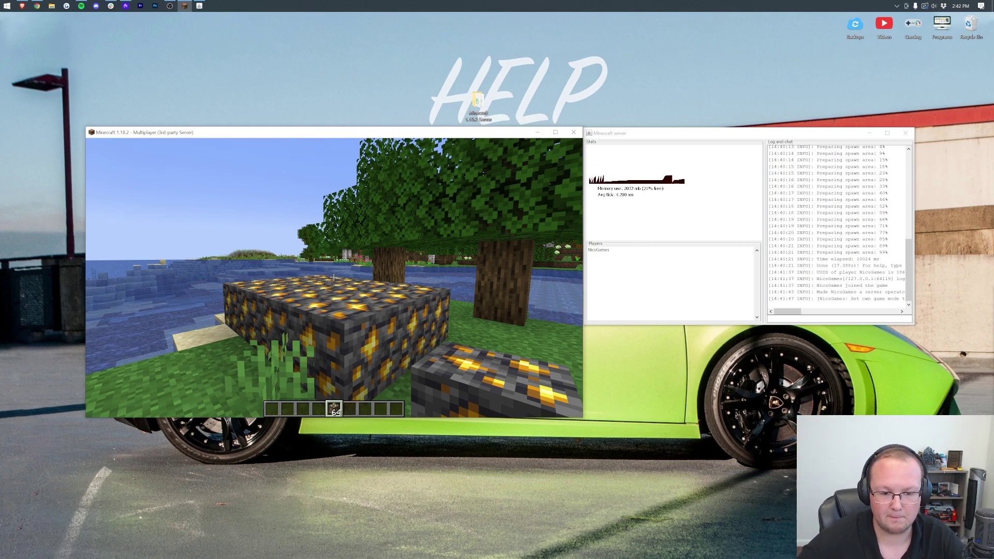
pyautogui.press('Escape')
# - Disconnect, retry Update This Server from 1.19 (rejected, needs 1.18.2), then minimize the game
pyautogui.click(347, 303)
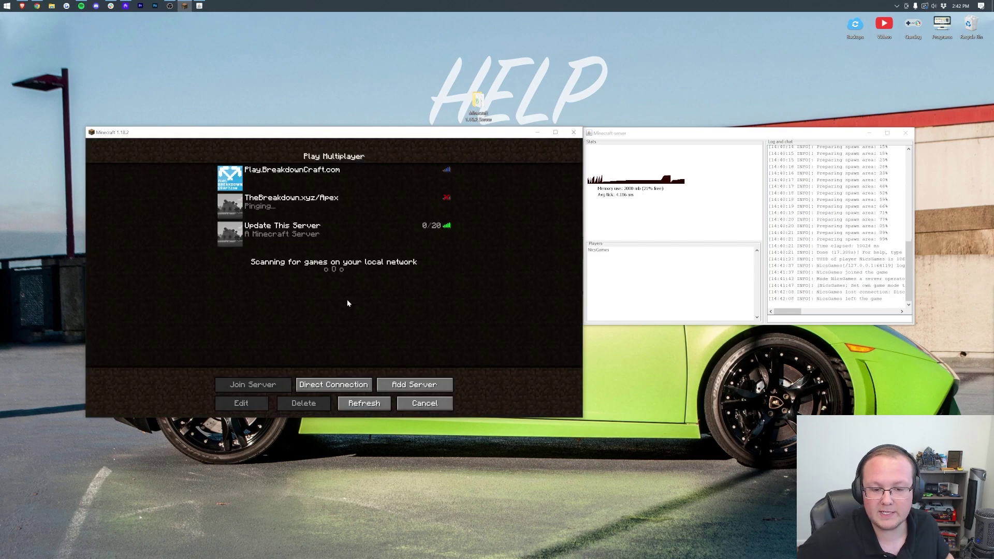
pyautogui.click(413, 402)
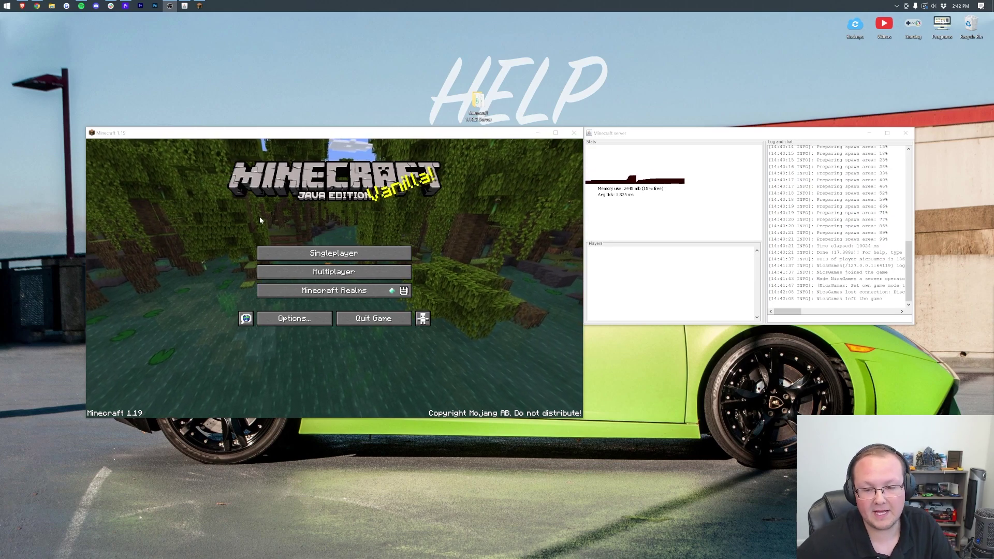
pyautogui.click(347, 273)
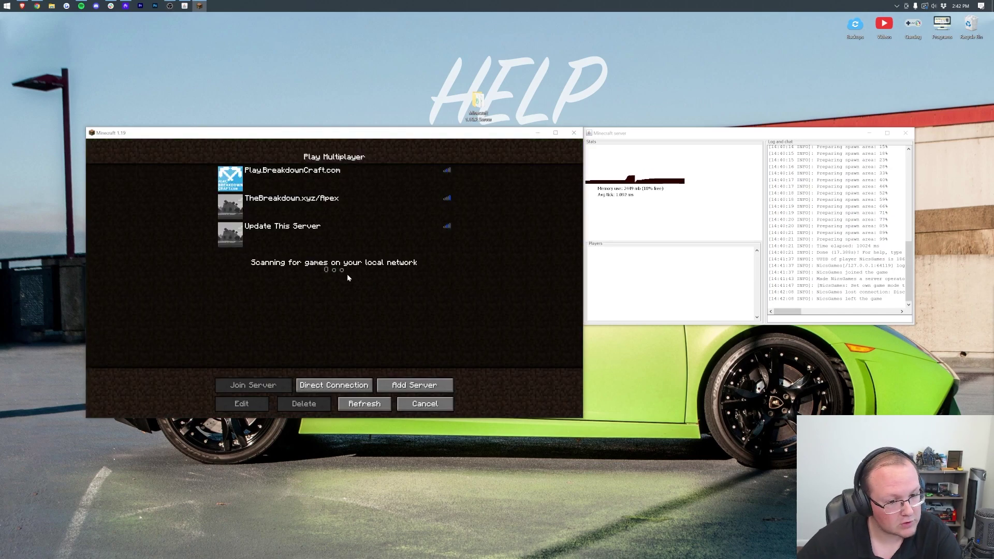
pyautogui.click(321, 236)
pyautogui.doubleClick(412, 236)
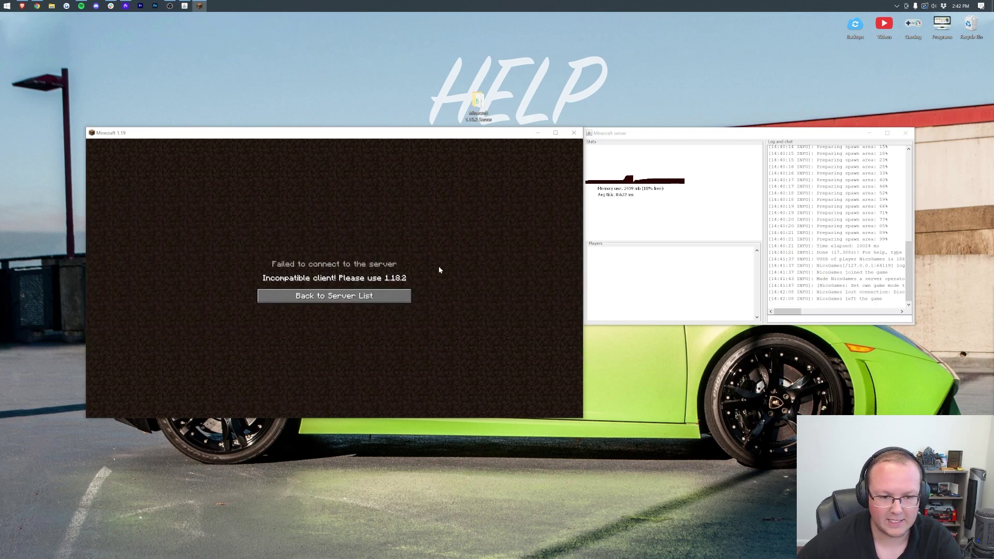
pyautogui.click(306, 296)
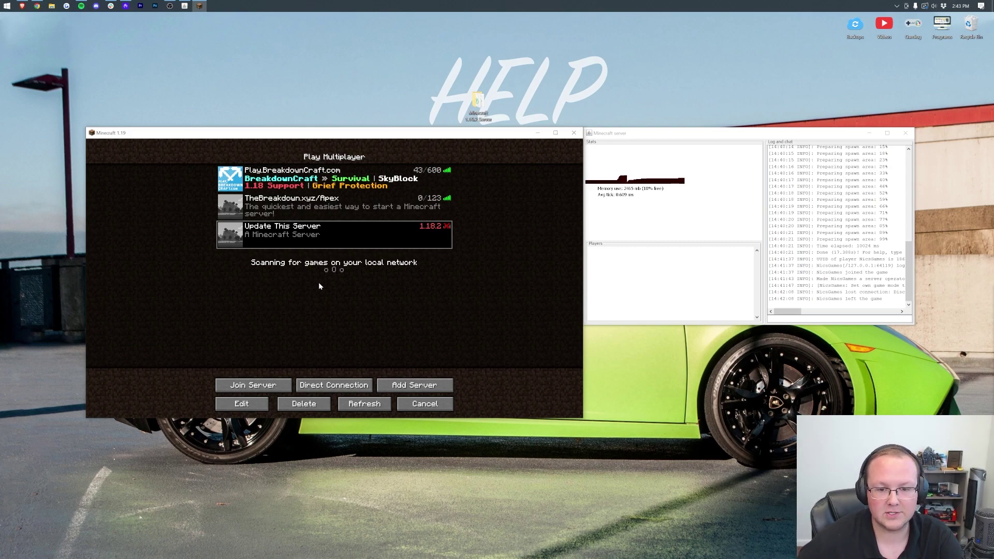
pyautogui.click(536, 134)
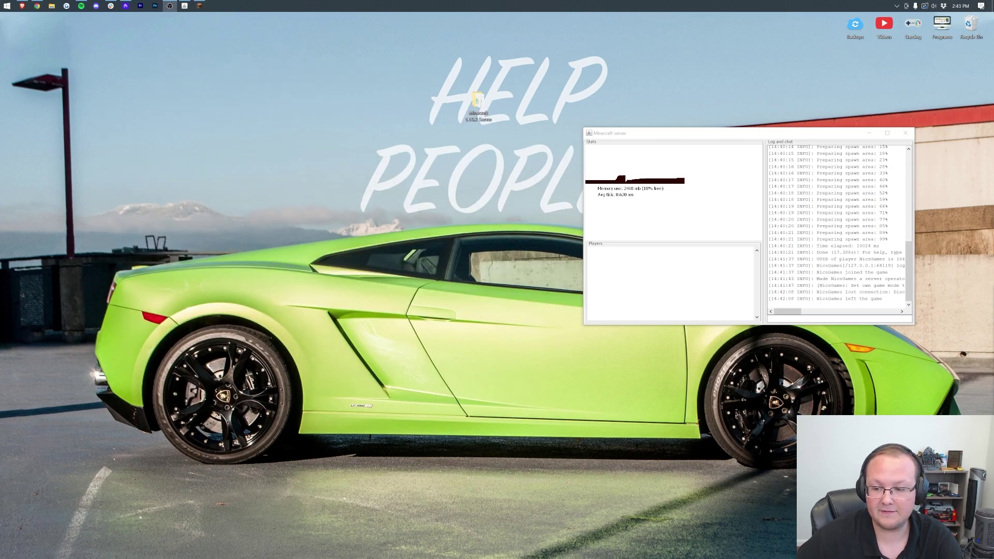
# - Shut down the 1.18.2 server with the stop command in its console
pyautogui.moveTo(722, 136); pyautogui.dragTo(462, 136)
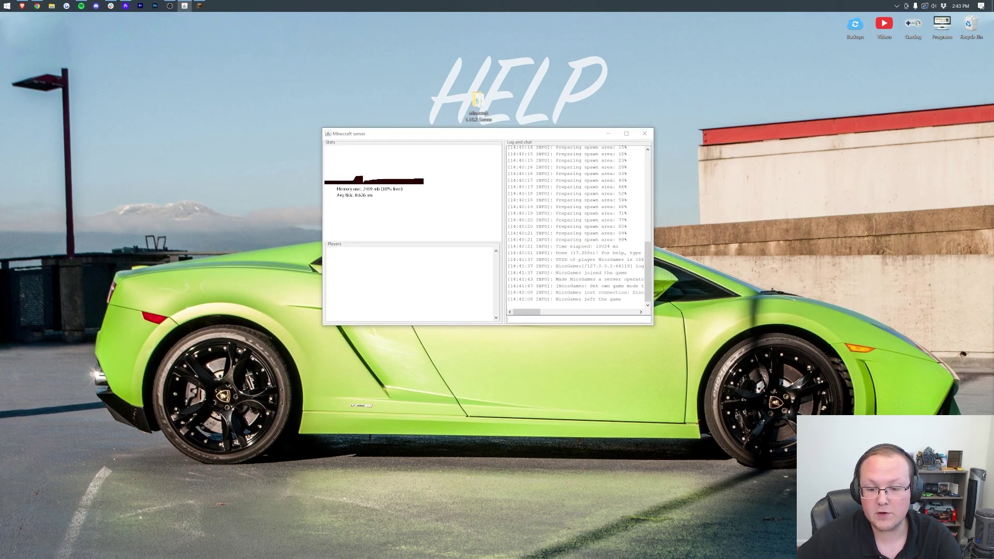
pyautogui.write('st')
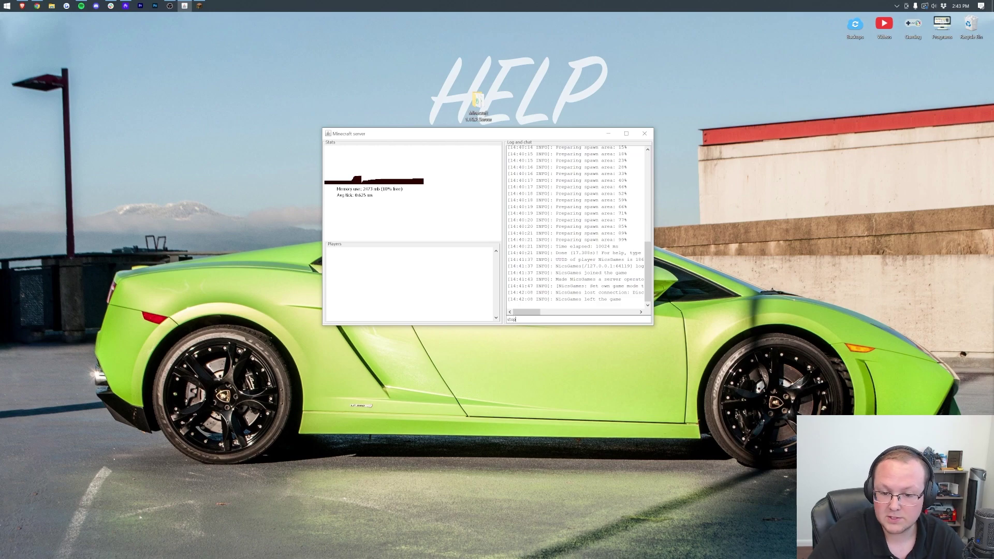
pyautogui.write('op')
pyautogui.press('Return')
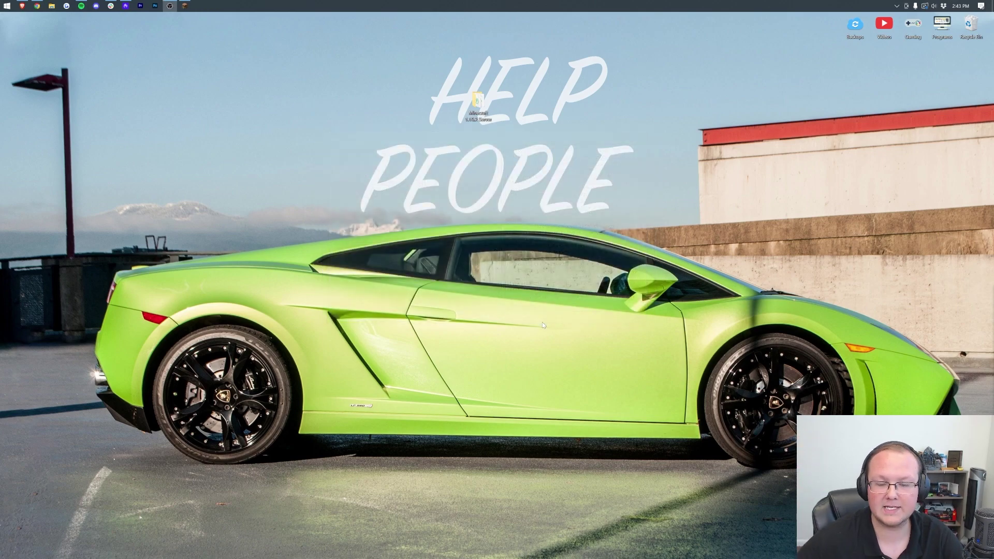
# - Check the Minecraft 1.18.2 Server folder's contents, close it, and bring up its desktop options
pyautogui.doubleClick(476, 109)
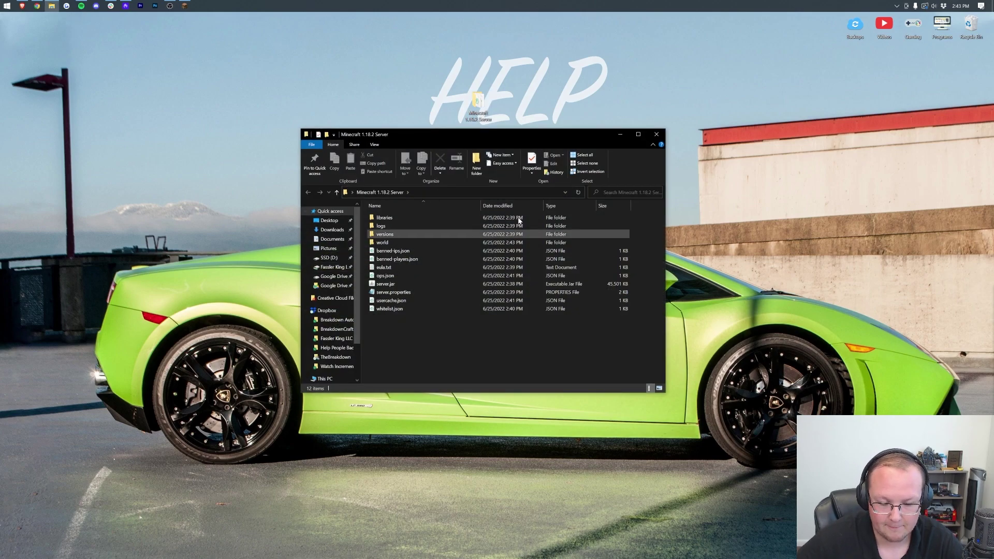
pyautogui.click(656, 134)
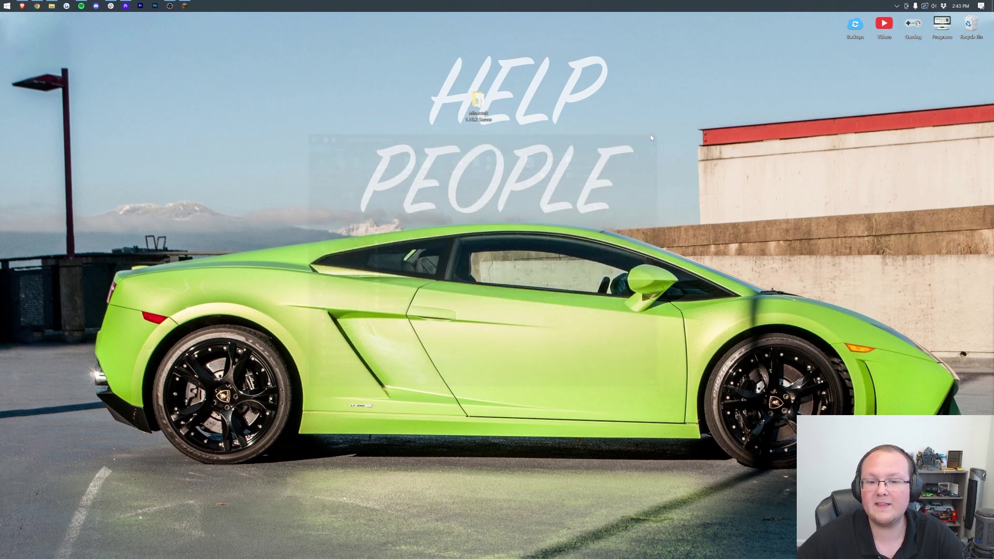
pyautogui.rightClick(477, 104)
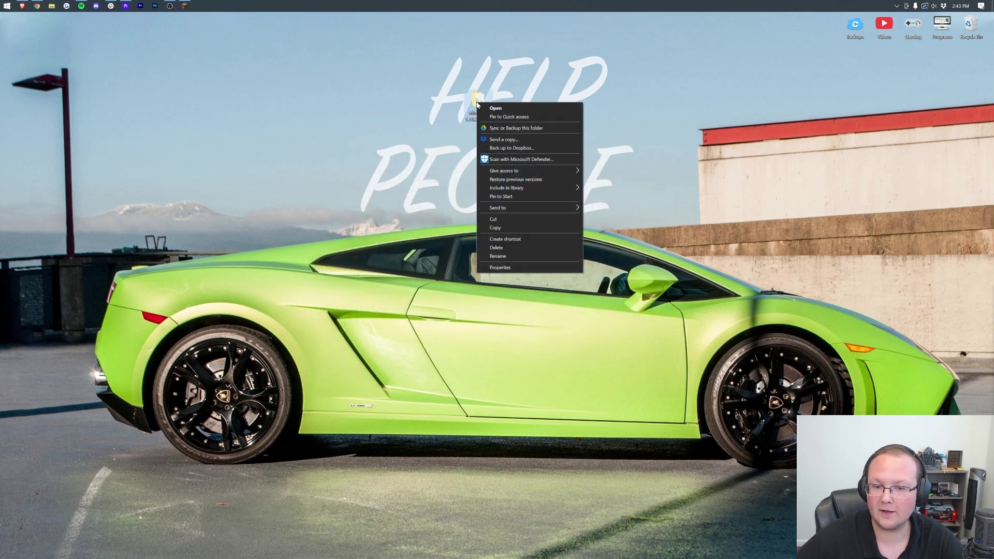
# - Copy the server folder onto the desktop and rename the copy 'Minecraft 1.18.2 Server - BACKUP'
pyautogui.click(521, 226)
pyautogui.rightClick(291, 106)
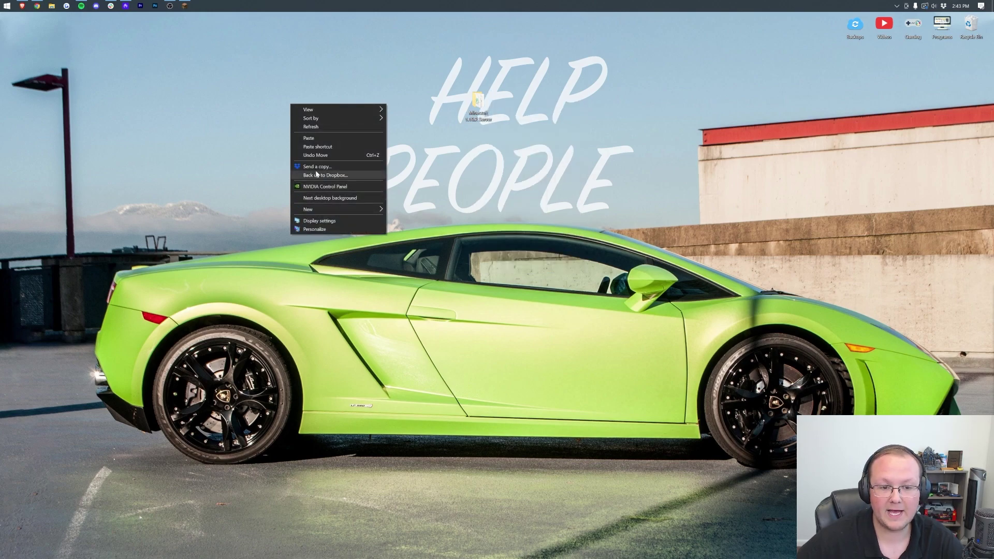
pyautogui.click(317, 139)
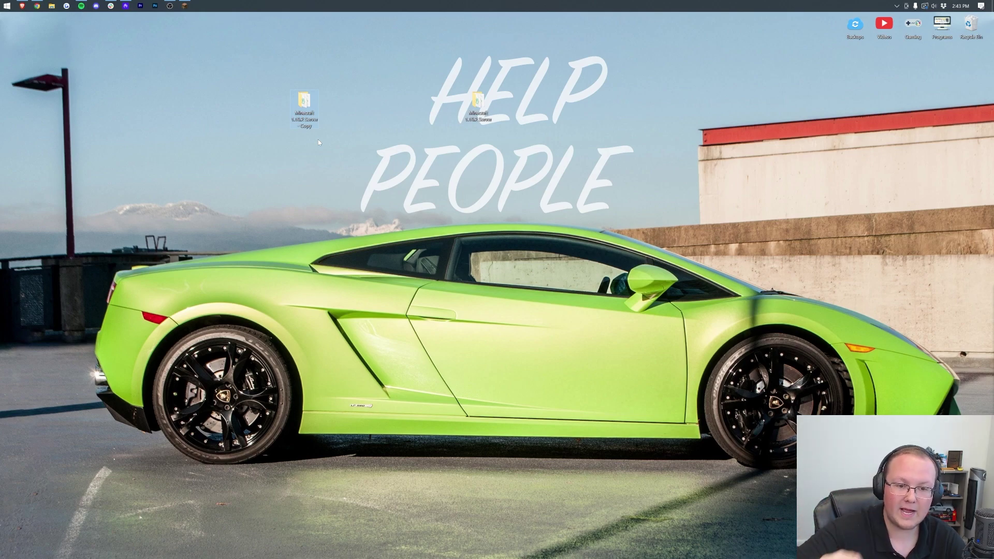
pyautogui.rightClick(299, 116)
pyautogui.click(320, 277)
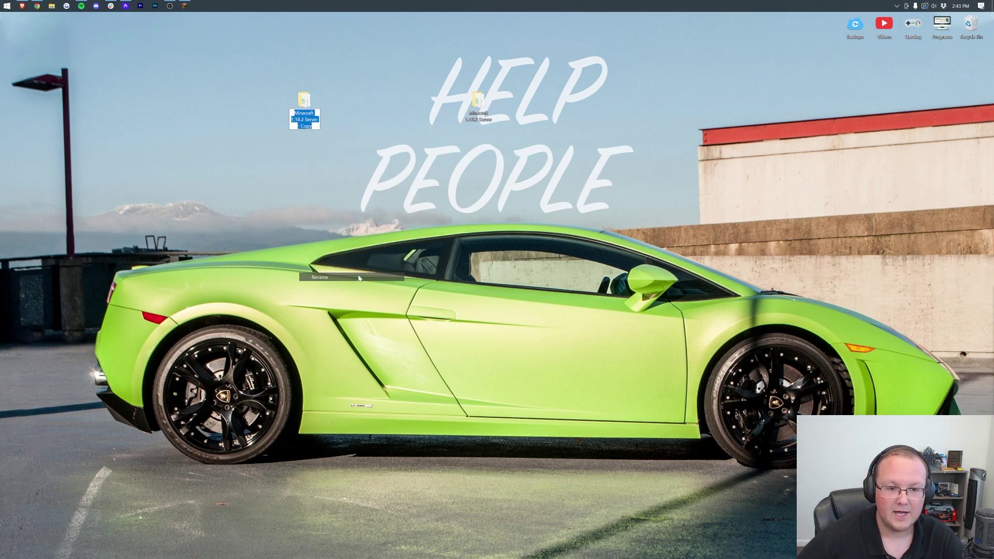
pyautogui.click(302, 126)
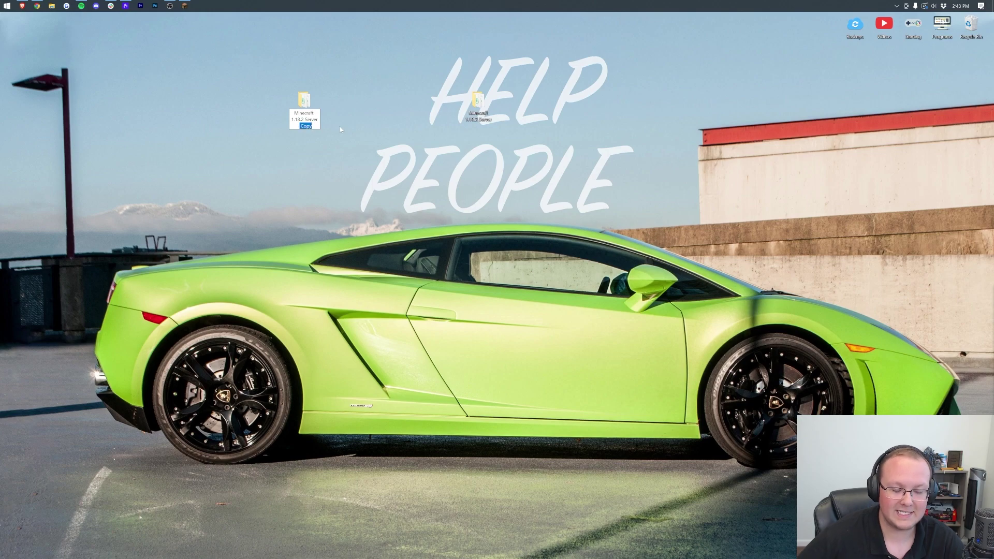
pyautogui.write('ACKUP')
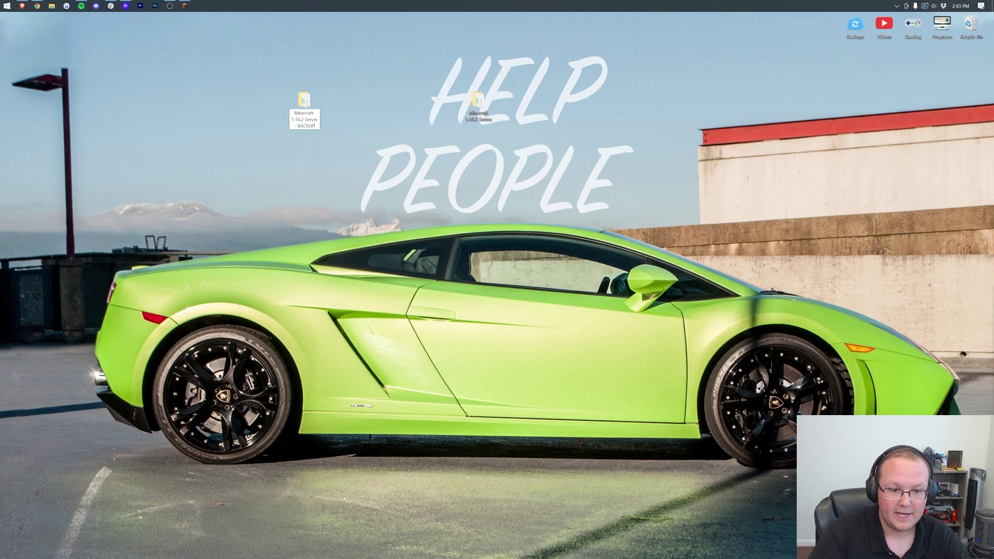
pyautogui.press('Return')
# - Move the BACKUP folder to the bottom-left corner, keeping the original near the HELP text
pyautogui.moveTo(304, 101); pyautogui.dragTo(41, 530)
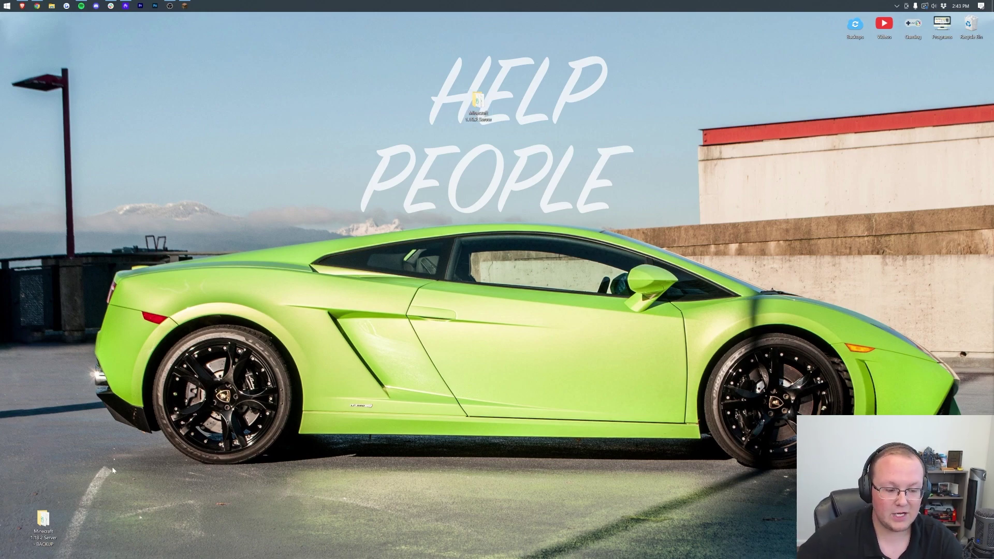
pyautogui.moveTo(43, 519); pyautogui.dragTo(418, 105)
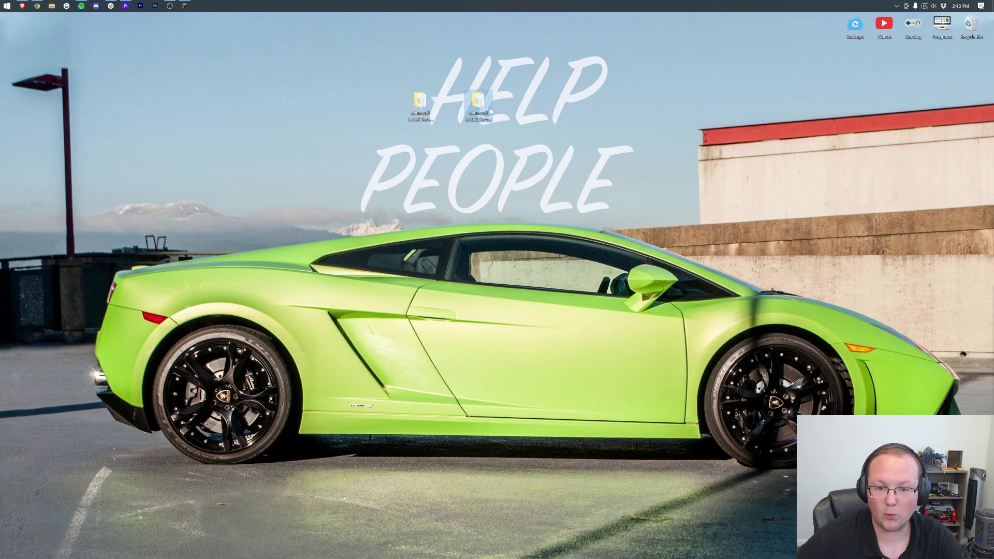
pyautogui.moveTo(490, 110); pyautogui.dragTo(723, 110)
pyautogui.click(422, 112)
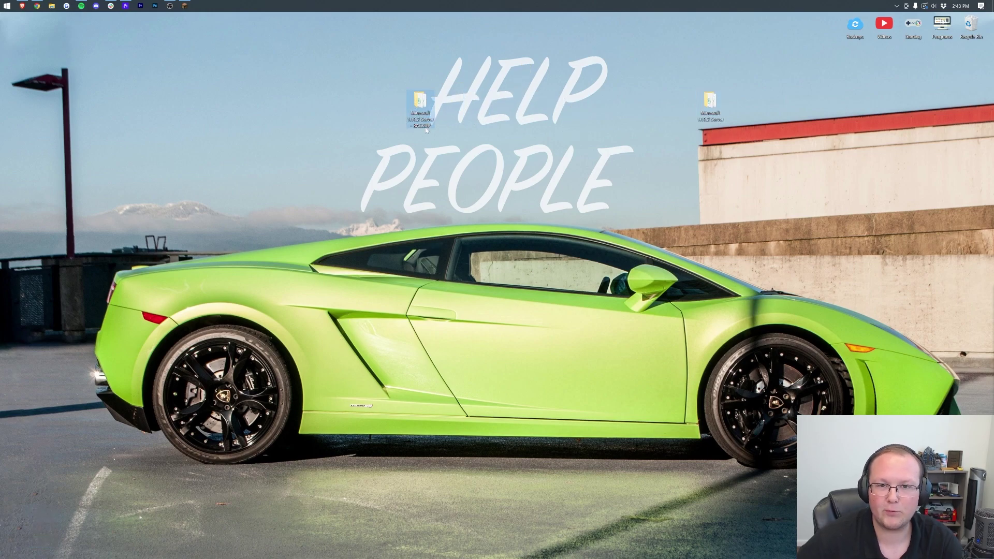
pyautogui.moveTo(426, 130); pyautogui.dragTo(51, 530)
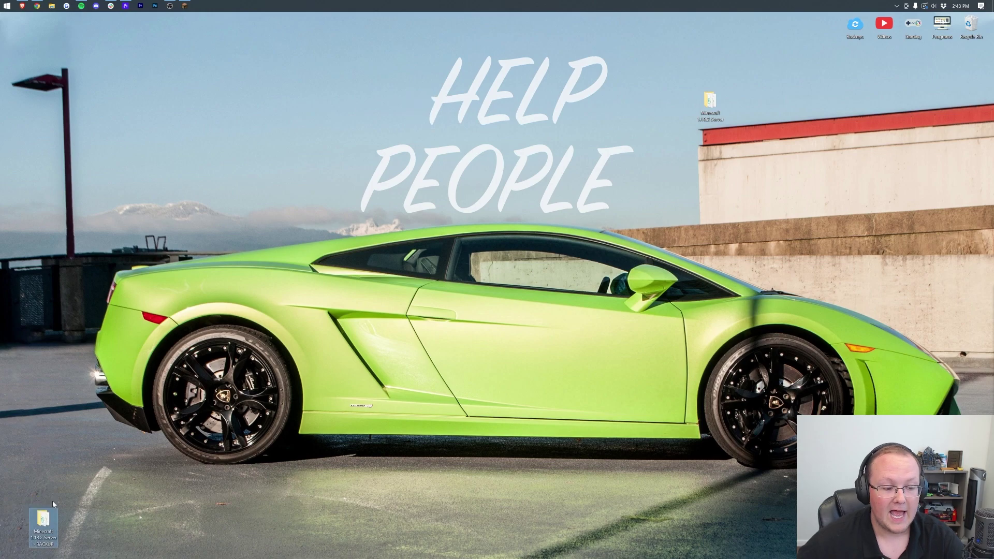
pyautogui.click(755, 96)
pyautogui.moveTo(711, 119); pyautogui.dragTo(508, 119)
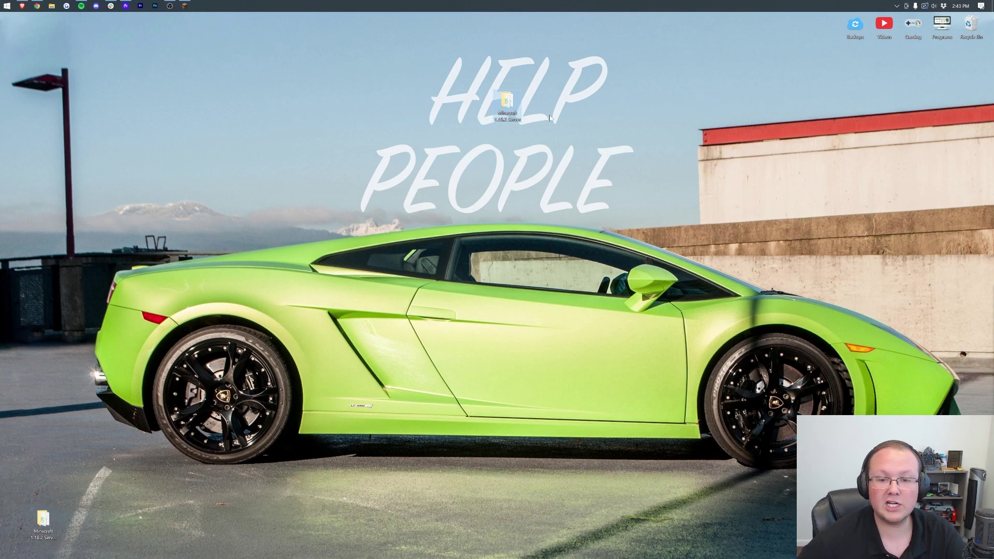
# - Download the 1.19 server jar from mcversions.net in Chrome, then minimize the browser
pyautogui.click(36, 5)
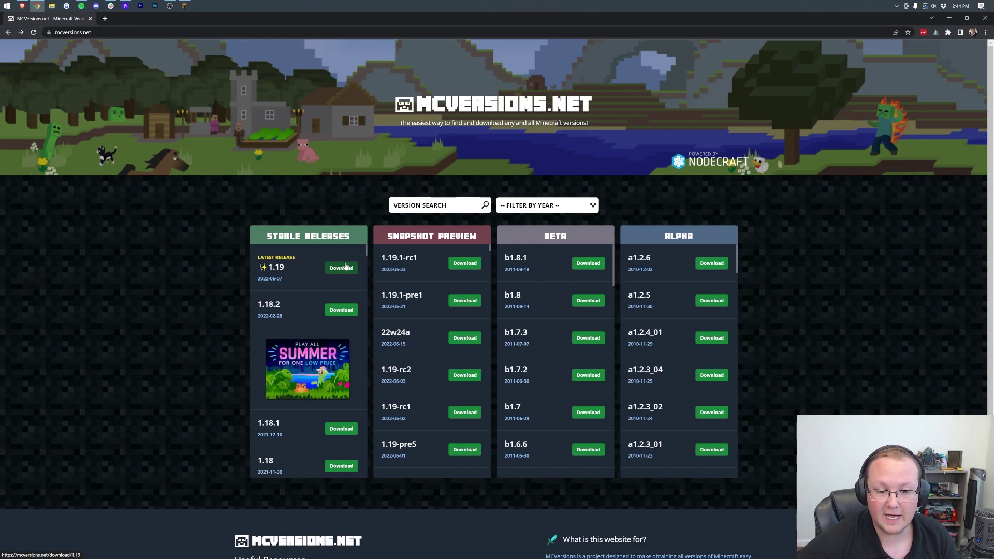
pyautogui.scroll(-3, 330, 276)
pyautogui.scroll(-20, 328, 278)
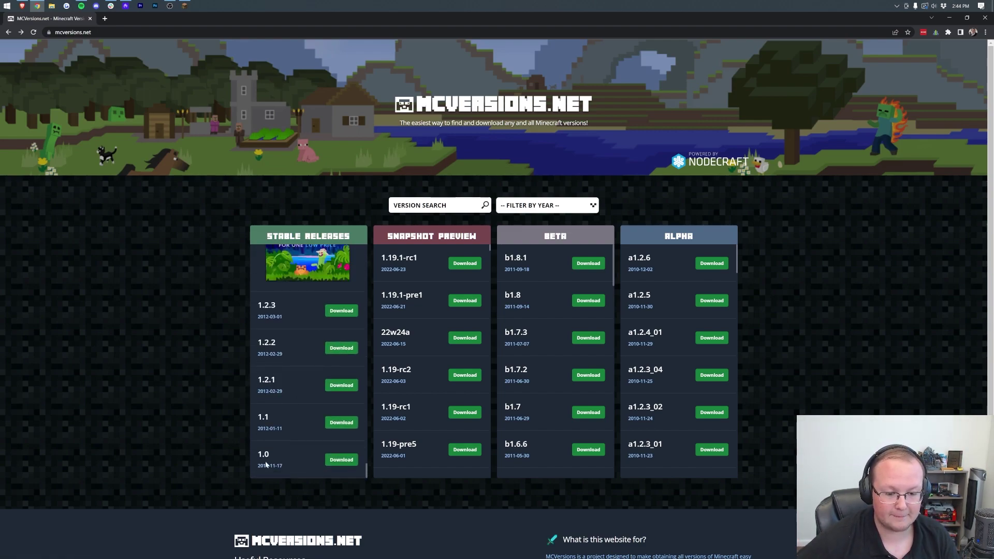
pyautogui.scroll(20, 287, 406)
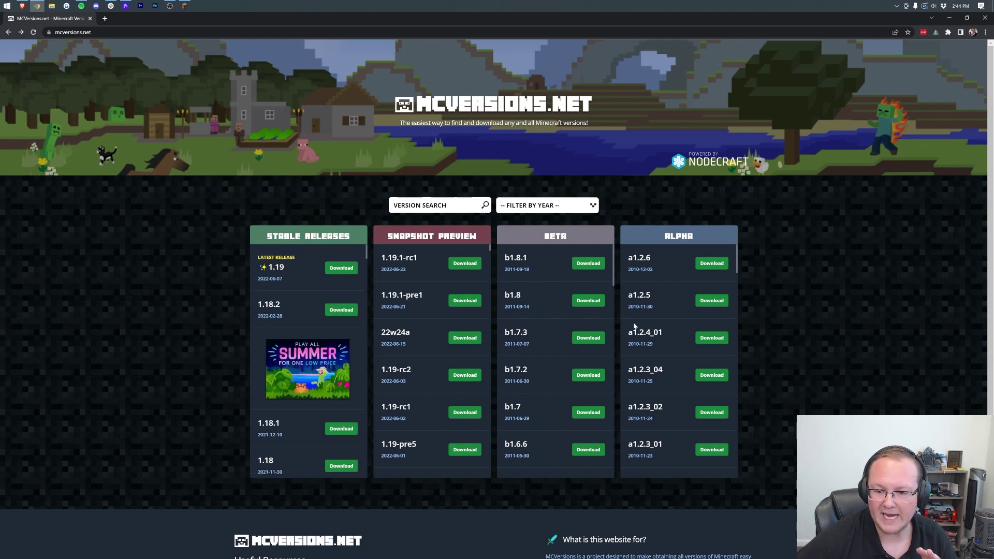
pyautogui.click(342, 268)
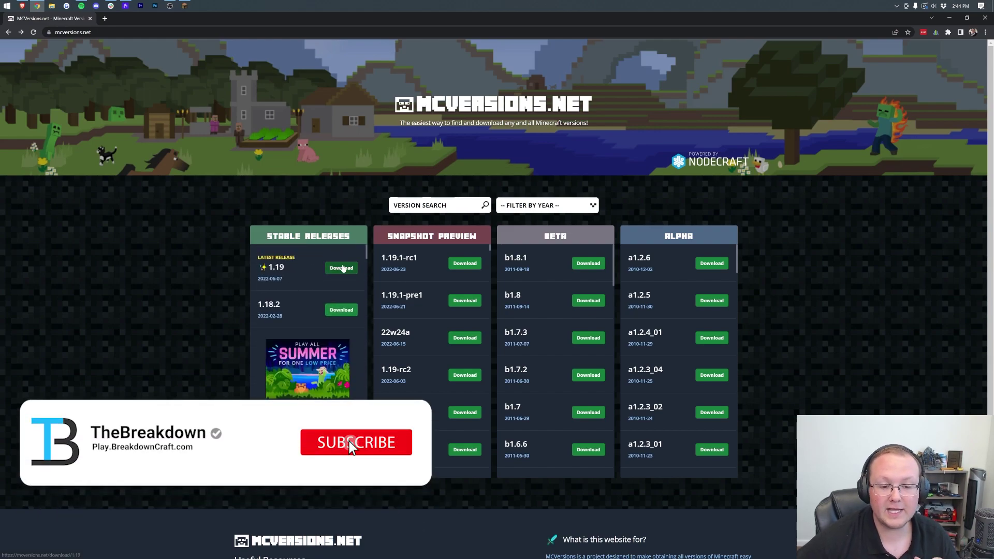
pyautogui.click(275, 317)
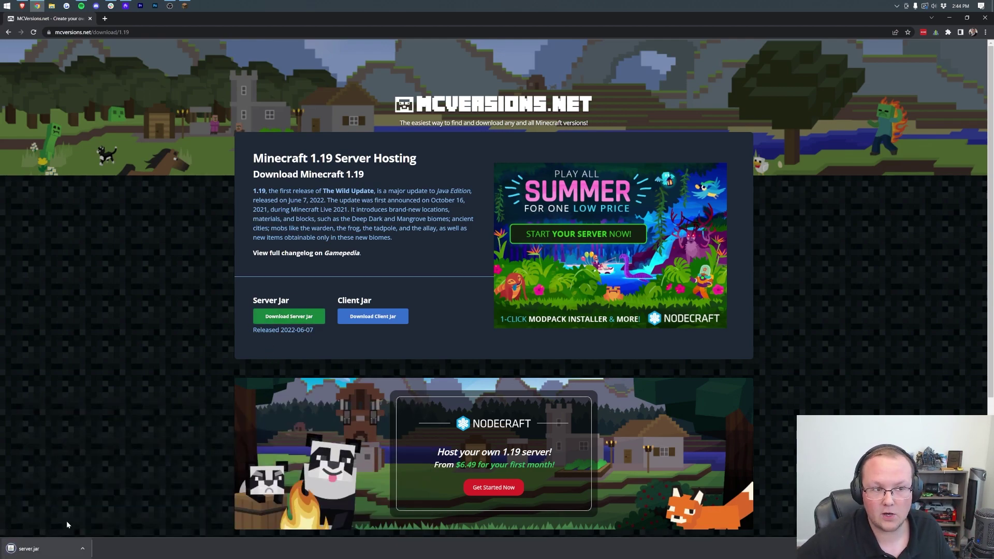
pyautogui.click(949, 17)
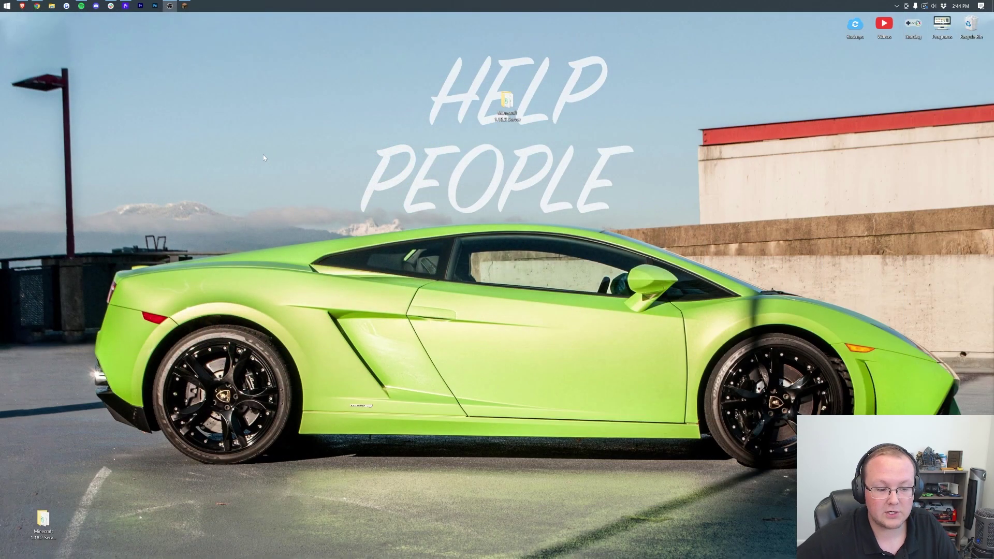
# - Move the downloaded server.jar from Downloads onto the desktop beside the server folder
pyautogui.click(3, 4)
pyautogui.write('down')
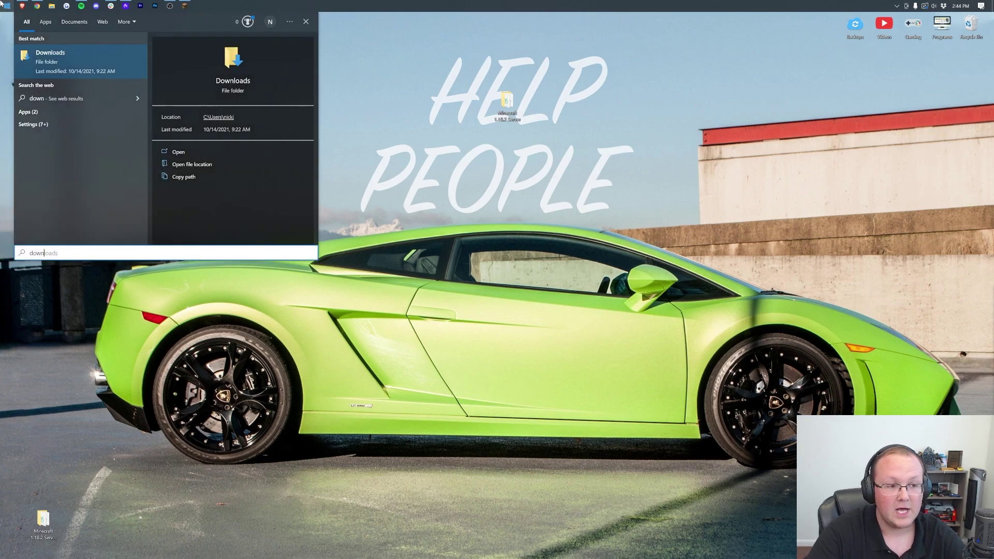
pyautogui.click(57, 58)
pyautogui.moveTo(492, 228); pyautogui.dragTo(363, 67)
pyautogui.click(656, 134)
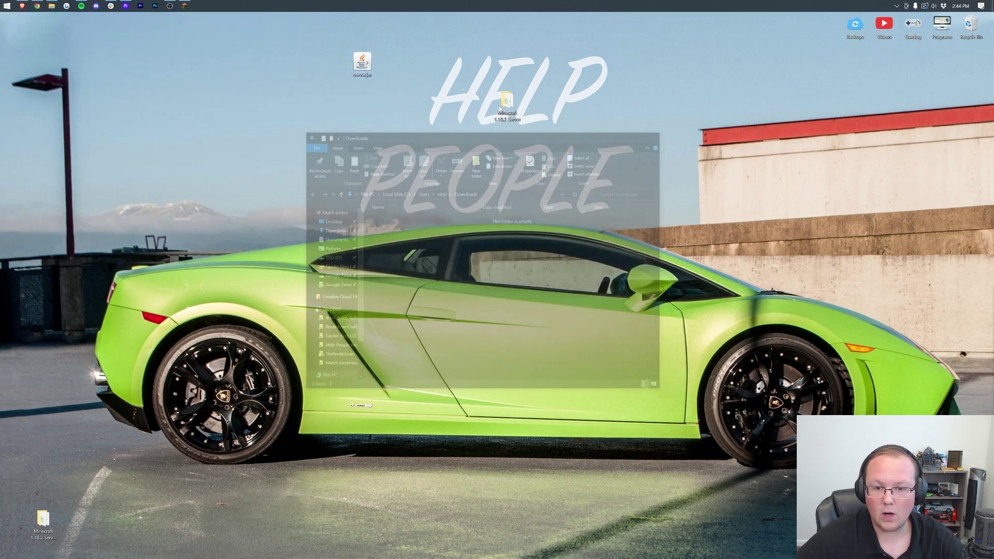
pyautogui.moveTo(403, 107); pyautogui.dragTo(404, 107)
# - Put the new server.jar into the Minecraft 1.18.2 Server folder, replacing the old one
pyautogui.doubleClick(506, 102)
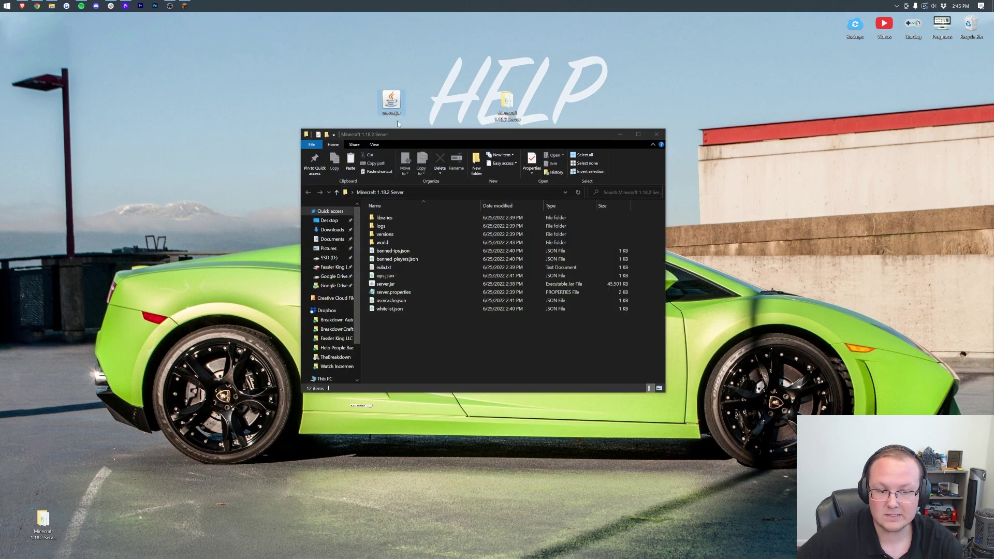
pyautogui.moveTo(399, 284); pyautogui.dragTo(971, 26)
pyautogui.moveTo(391, 101); pyautogui.dragTo(497, 284)
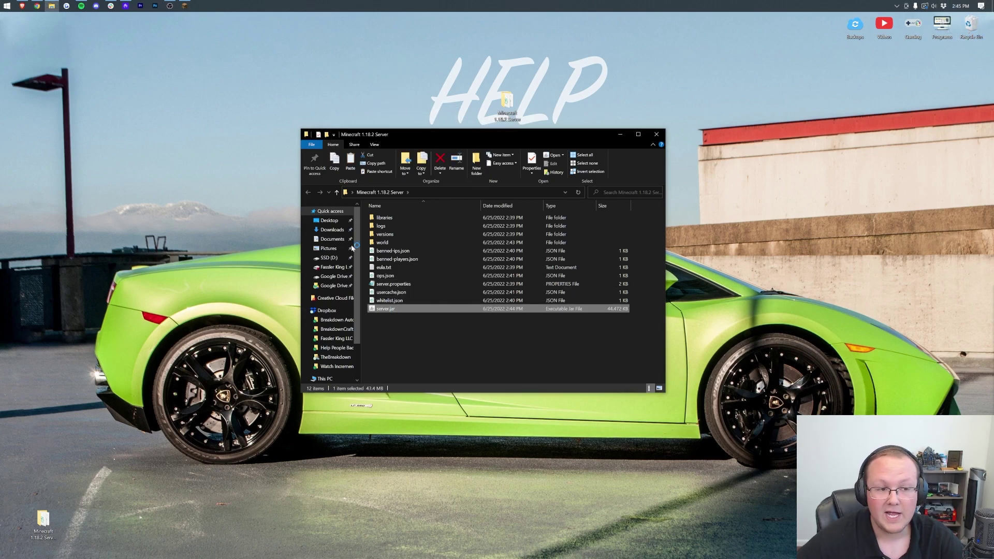
pyautogui.click(185, 5)
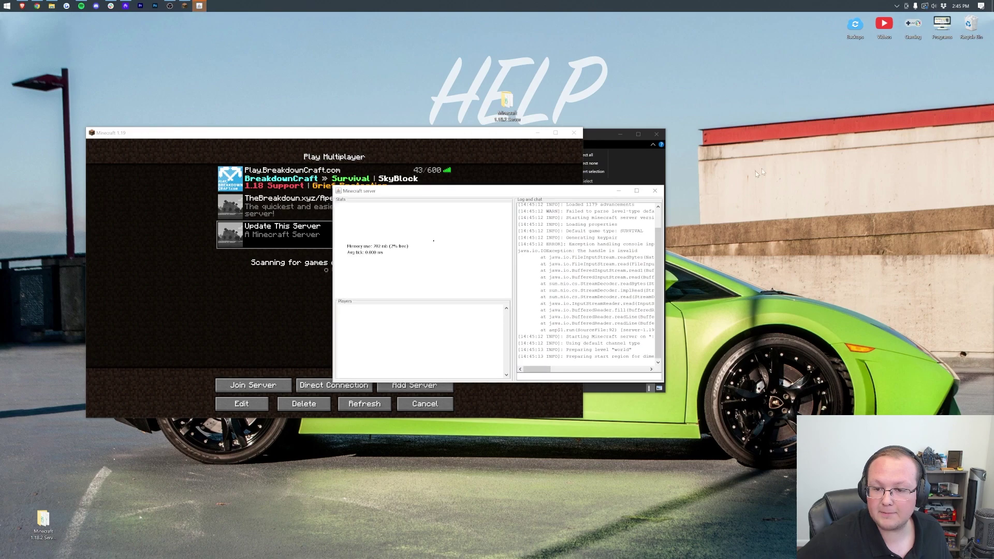
# - Refresh the 1.19 multiplayer list and join Update This Server on the upgraded server
pyautogui.moveTo(603, 184); pyautogui.dragTo(851, 135)
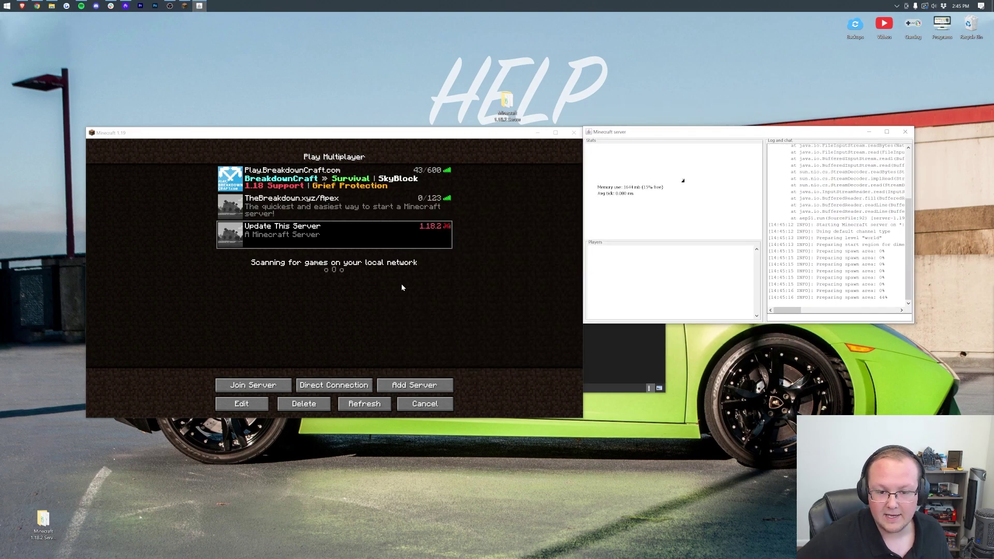
pyautogui.click(430, 246)
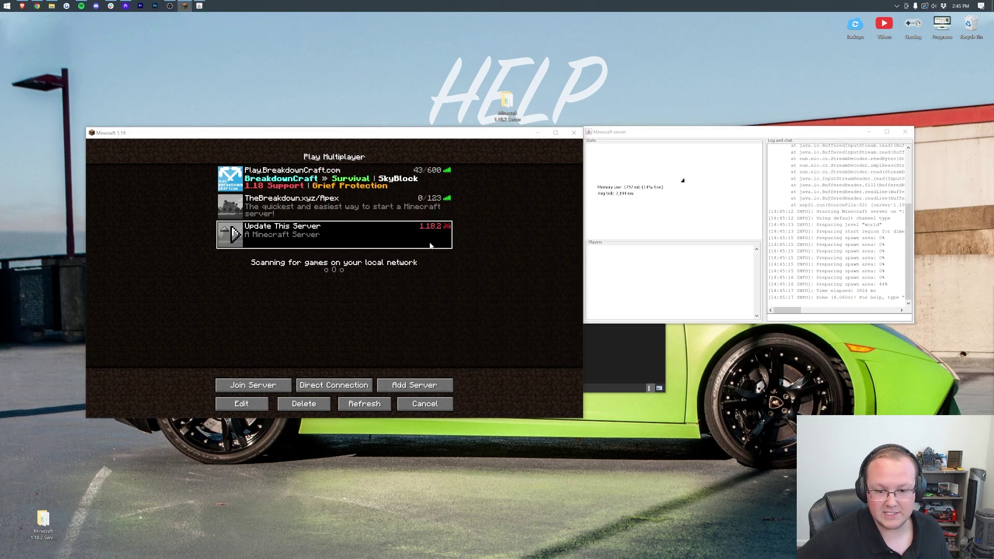
pyautogui.click(385, 408)
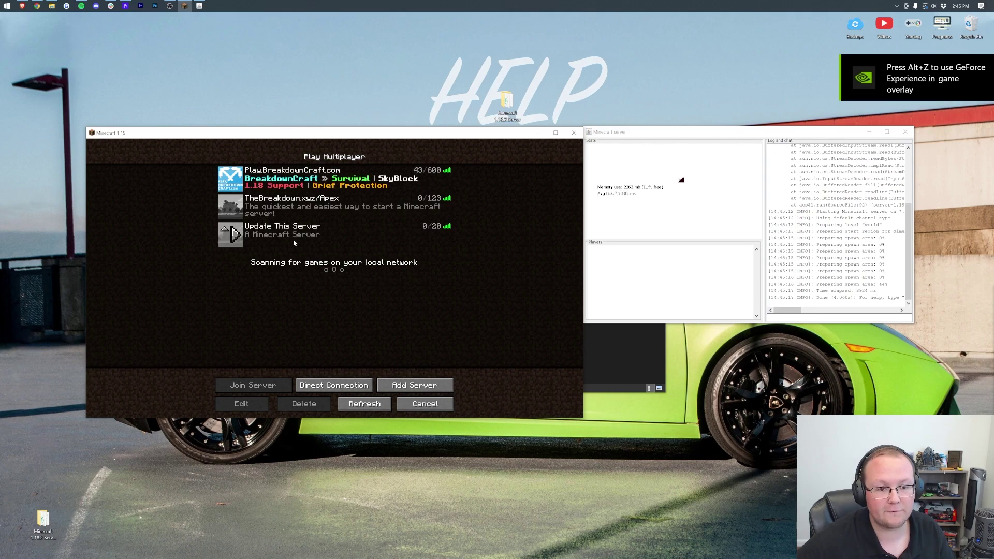
pyautogui.doubleClick(334, 229)
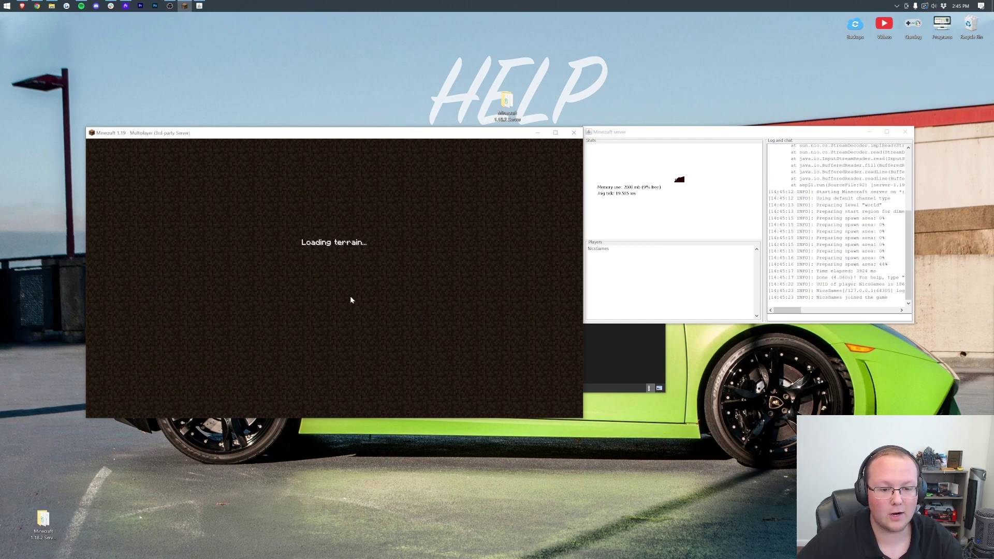
# - Search the creative inventory for 'al' and hold the Allay Spawn Egg from hotbar slot 9
pyautogui.press('e')
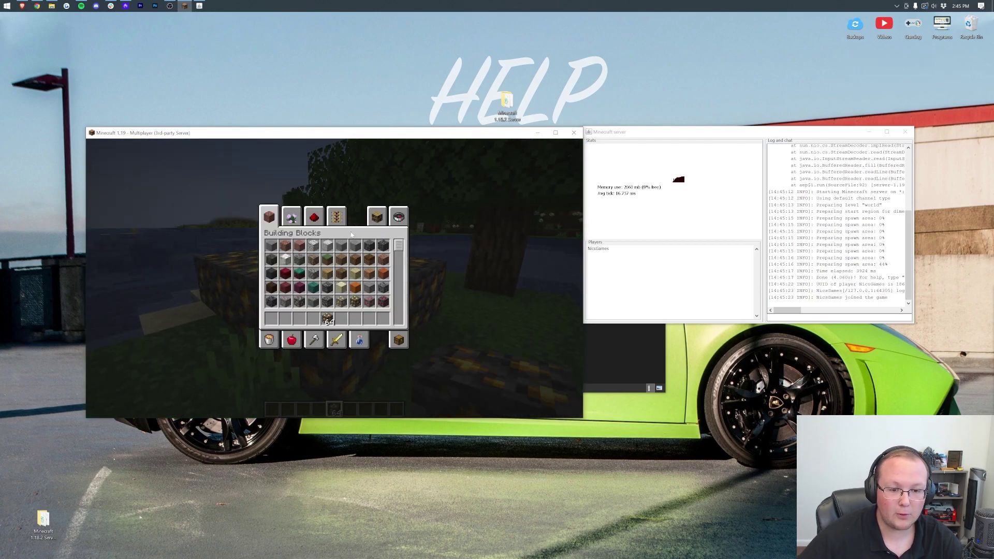
pyautogui.write('tal')
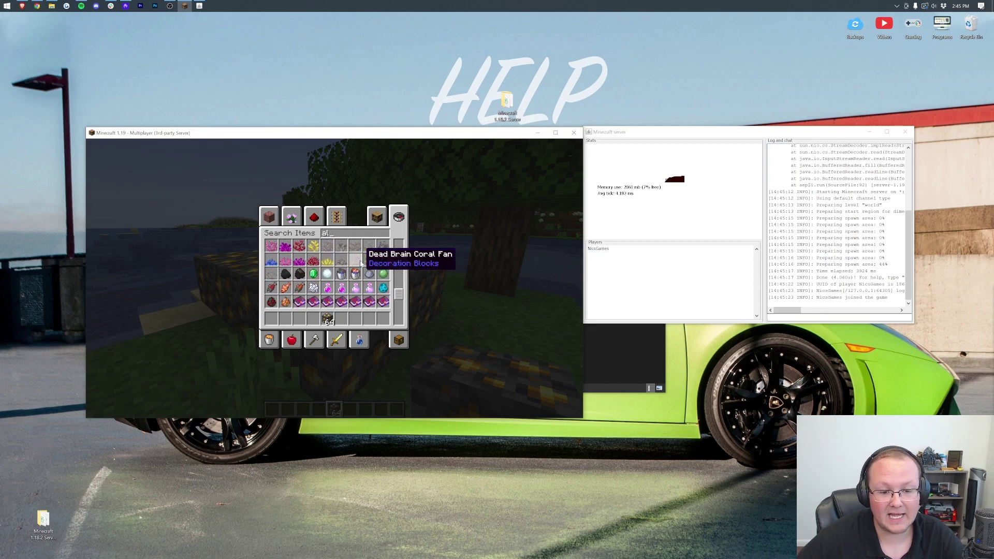
pyautogui.scroll(-2, 365, 285)
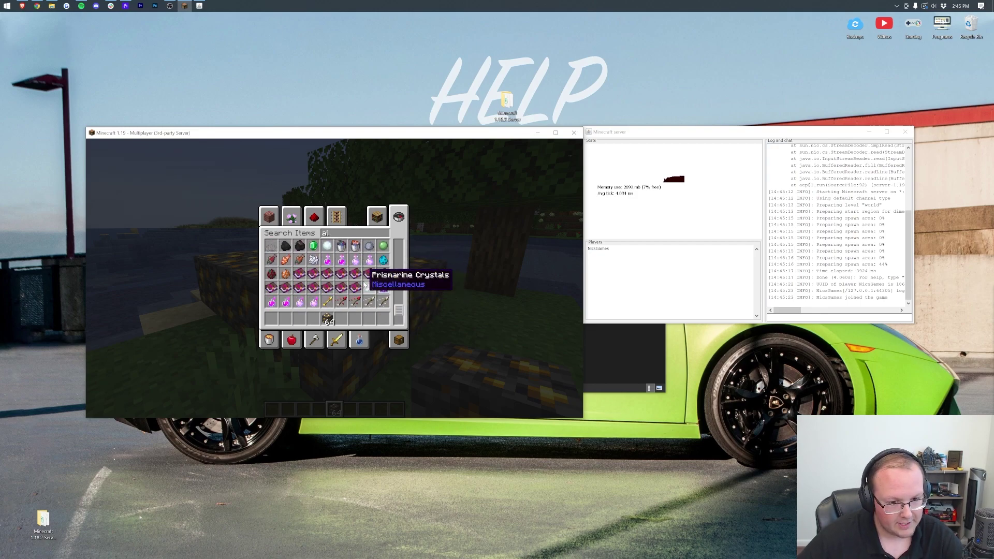
pyautogui.click(383, 260)
pyautogui.click(383, 318)
pyautogui.press('e')
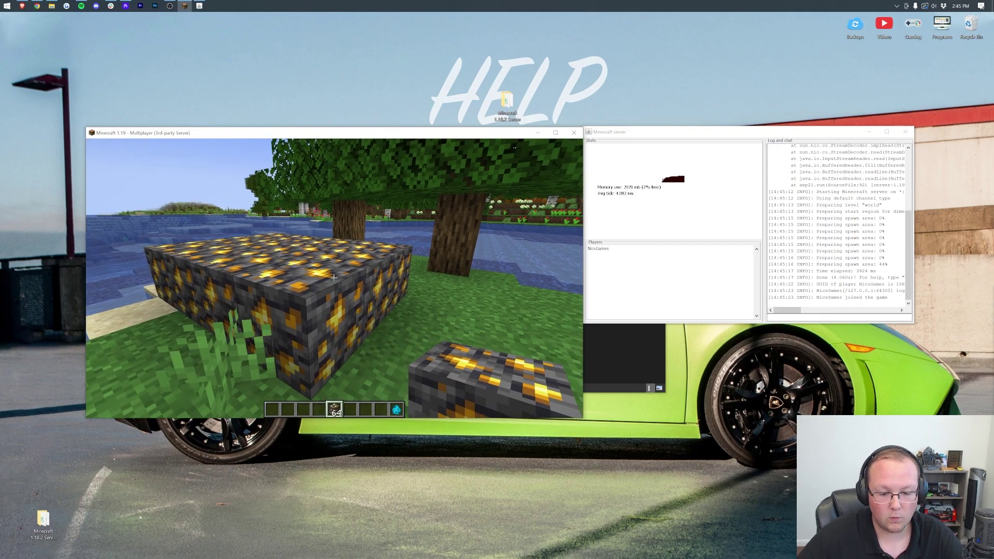
pyautogui.press('9')
# - Spawn several allays on the gold ore blocks, walk closer to view them, then close the game
pyautogui.rightClick(334, 278)
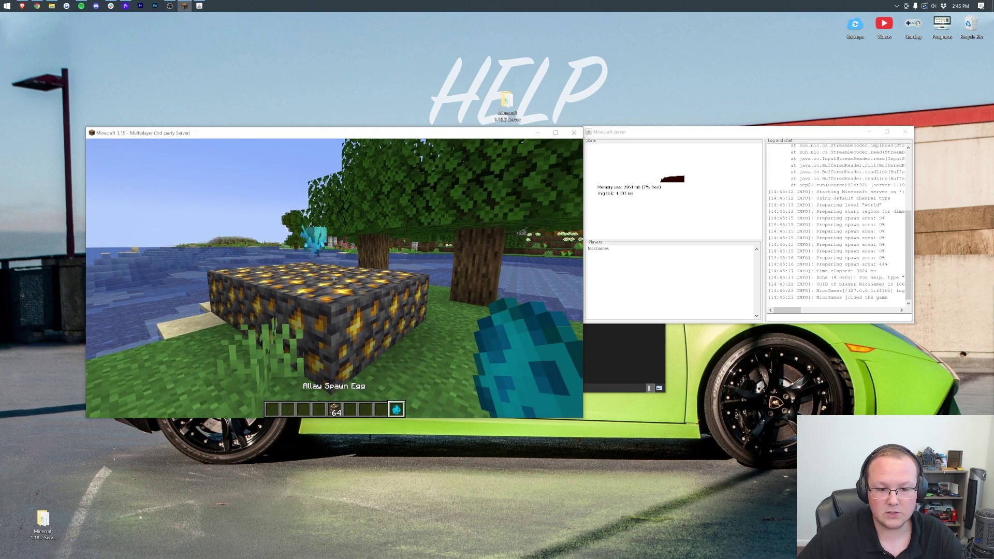
pyautogui.rightClick(334, 278)
pyautogui.rightClick(334, 278)
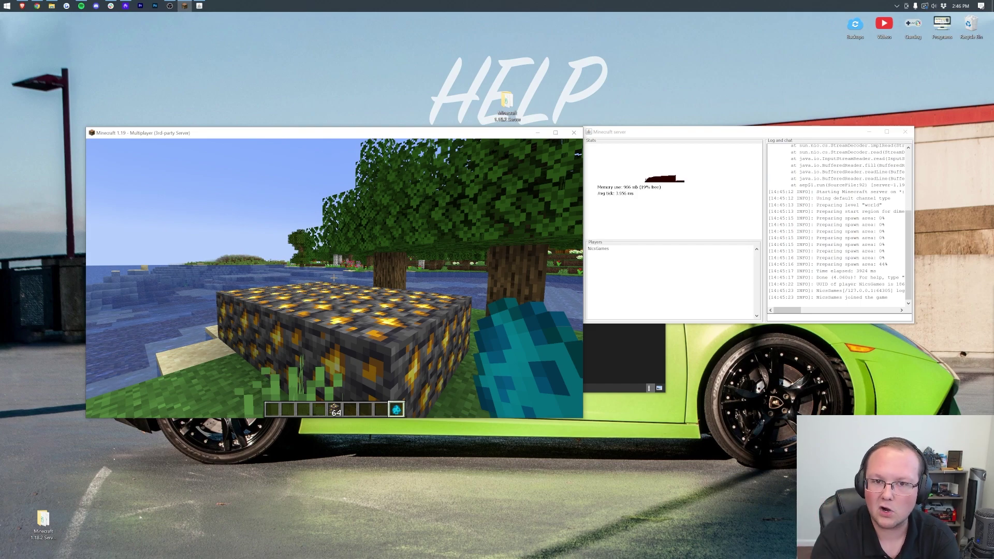
pyautogui.press('w')
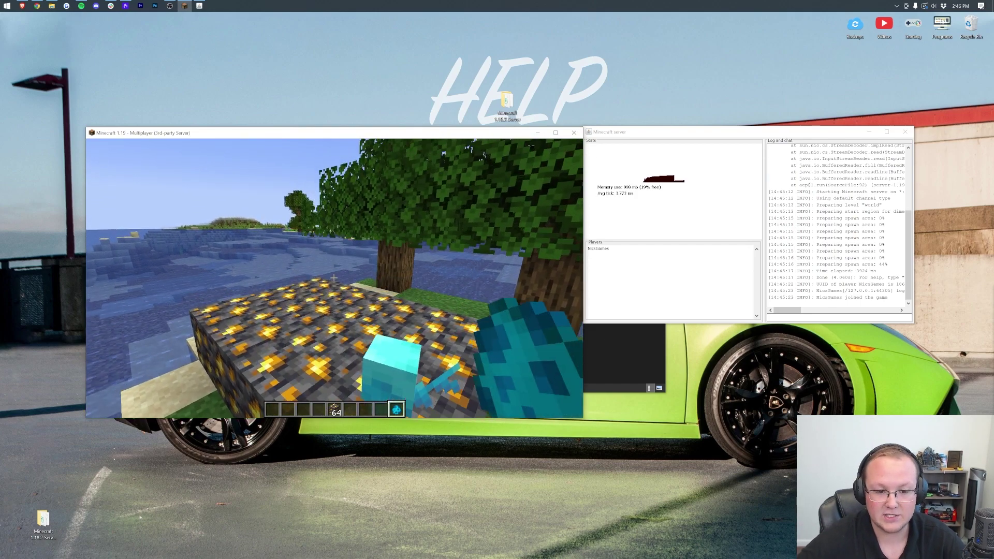
pyautogui.press('s')
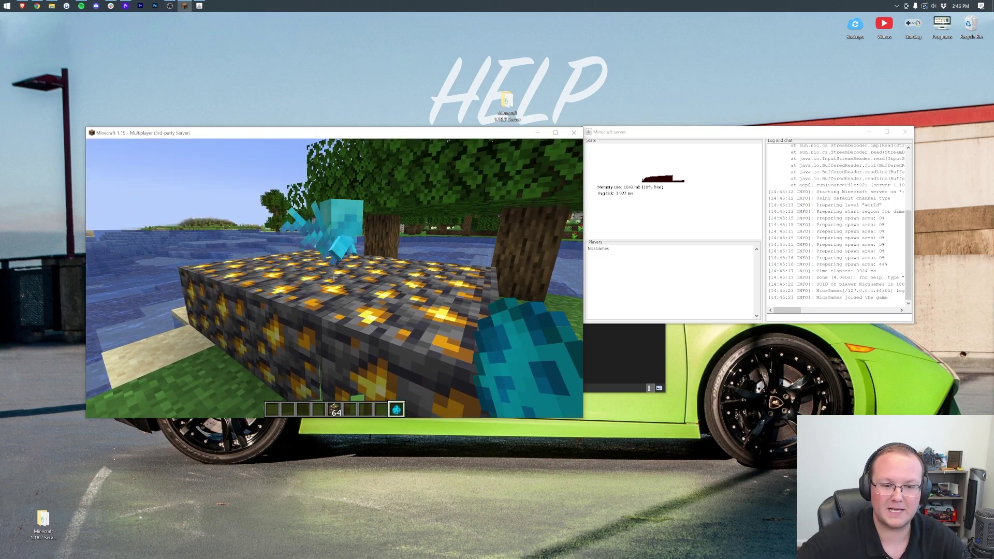
pyautogui.press('w')
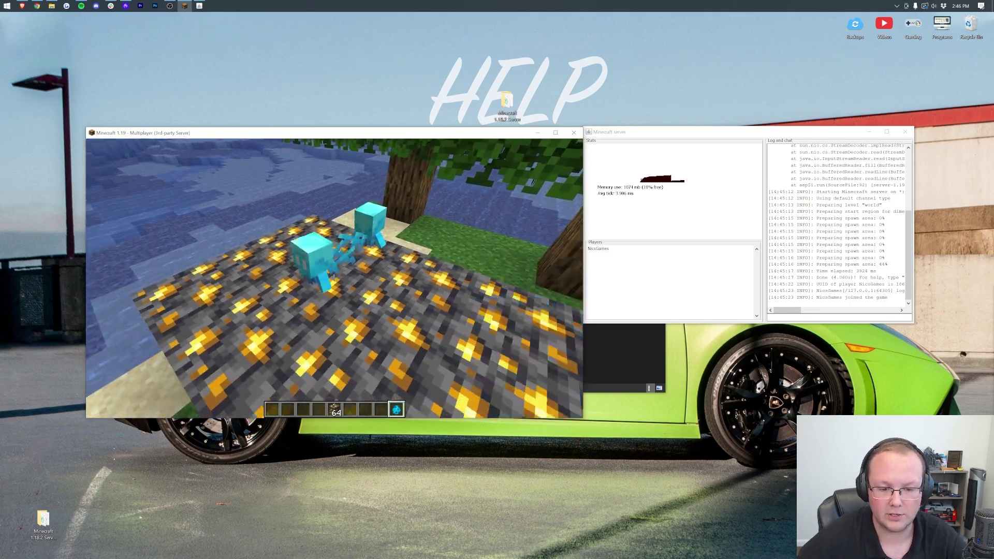
pyautogui.press('t')
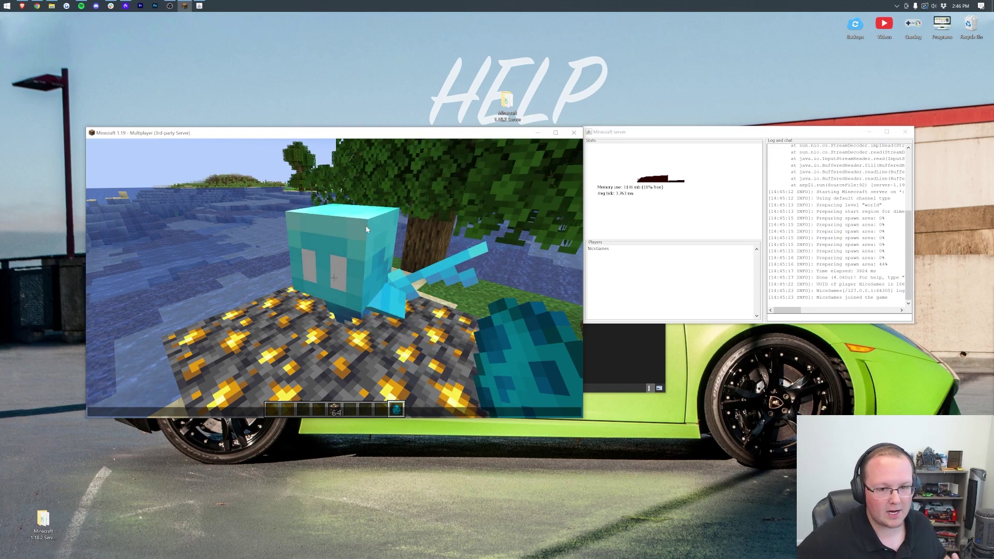
pyautogui.click(572, 133)
# - Stop the server, close the Minecraft 1.18.2 Server folder, and position the Forge 1.19 Server folder
pyautogui.click(836, 309)
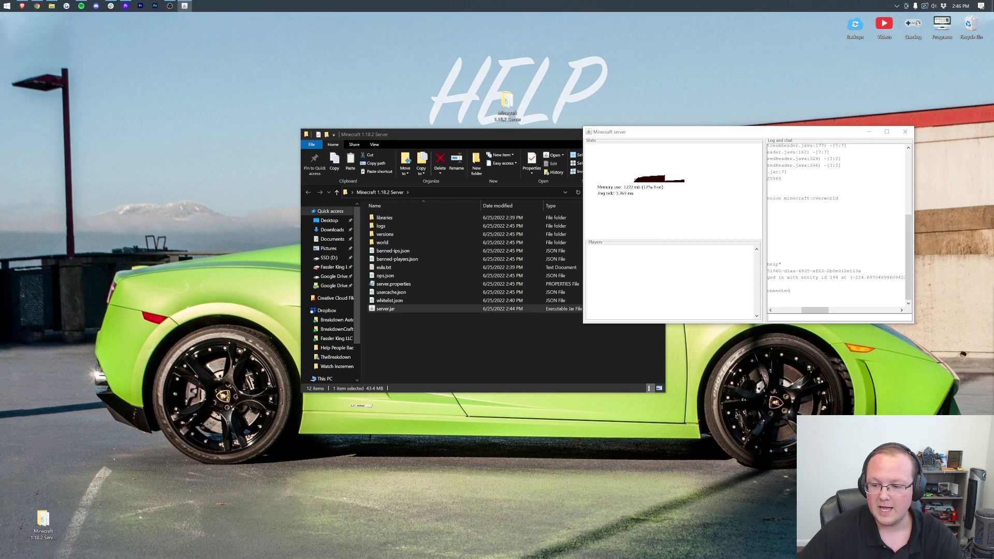
pyautogui.write('stop')
pyautogui.press('Return')
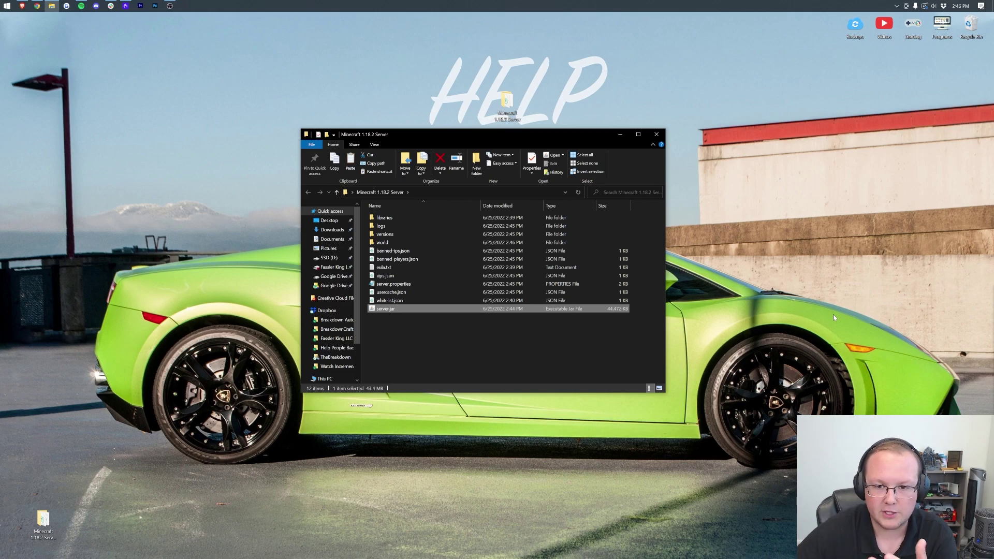
pyautogui.click(656, 134)
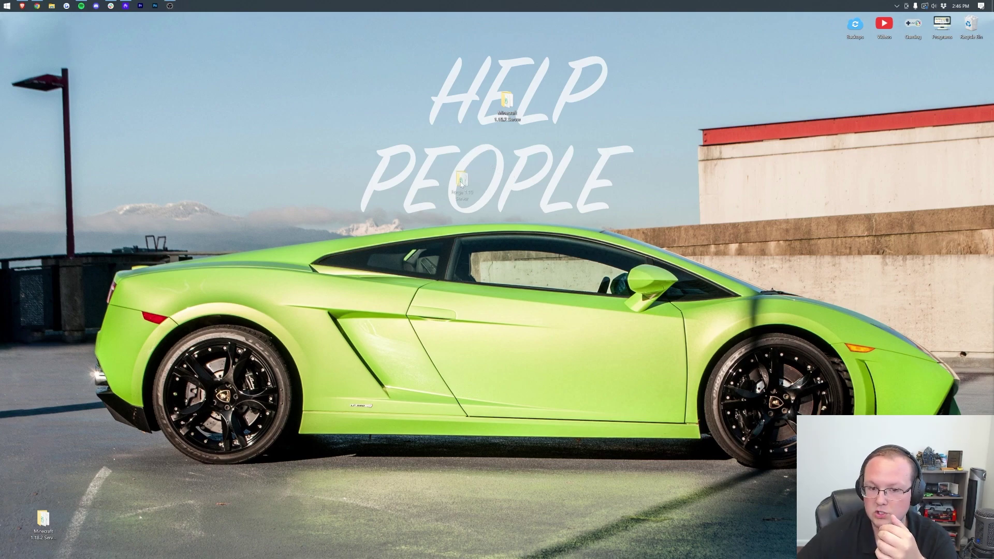
pyautogui.moveTo(455, 178); pyautogui.dragTo(411, 106)
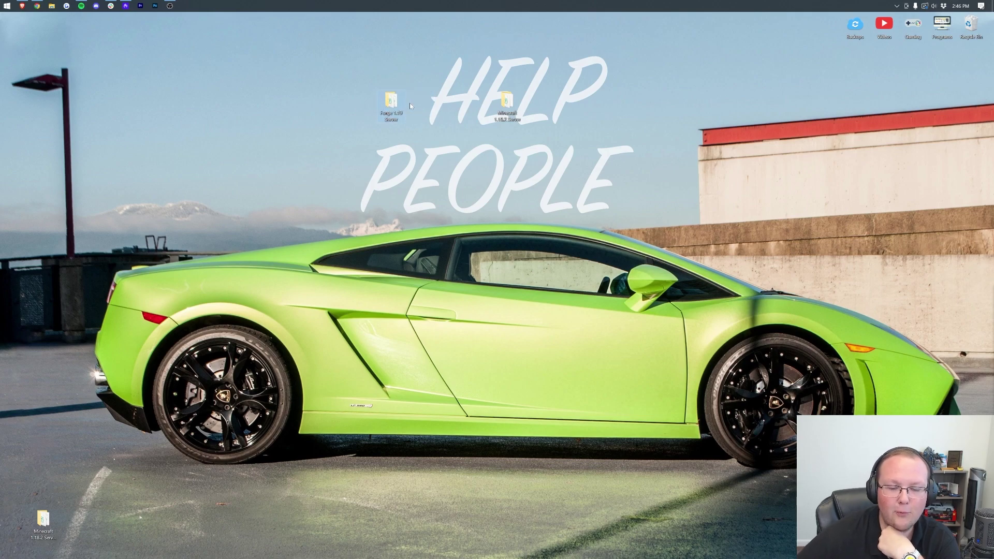
# - Open the Forge 1.19 Server folder, look inside its mods folder, and return
pyautogui.doubleClick(401, 104)
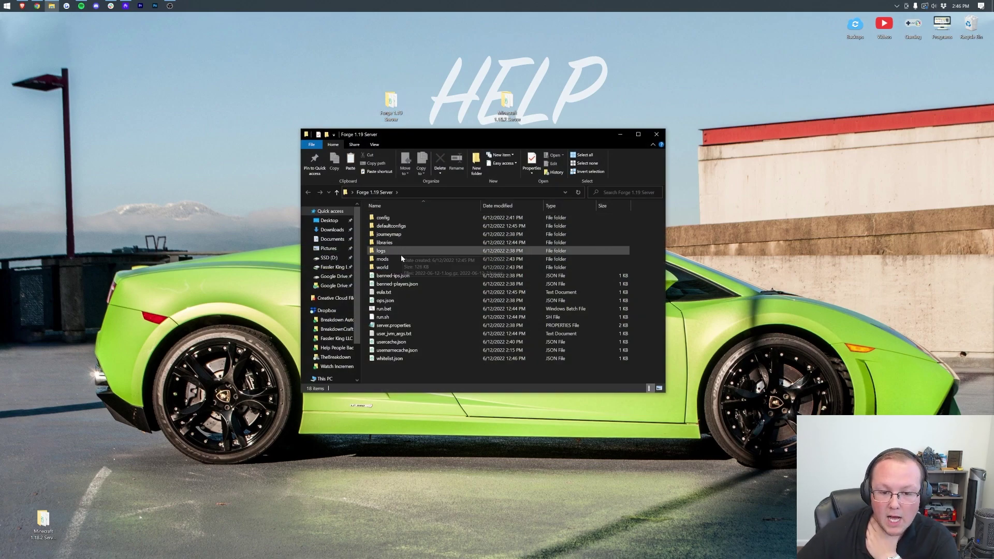
pyautogui.doubleClick(399, 256)
pyautogui.hotkey('alt', 'Left')
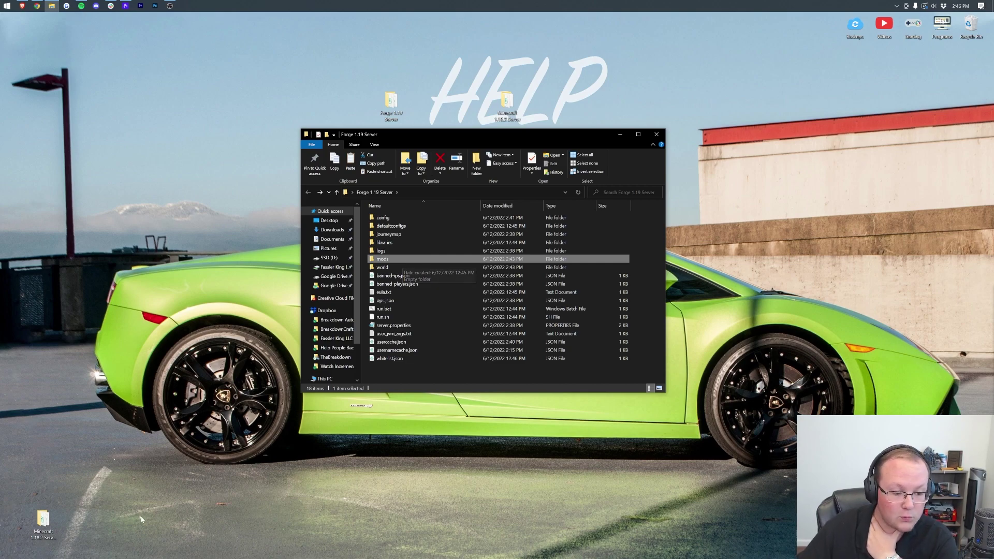
# - Put the backup server folder back in its desktop spot and select the world folder
pyautogui.moveTo(44, 519); pyautogui.dragTo(280, 106)
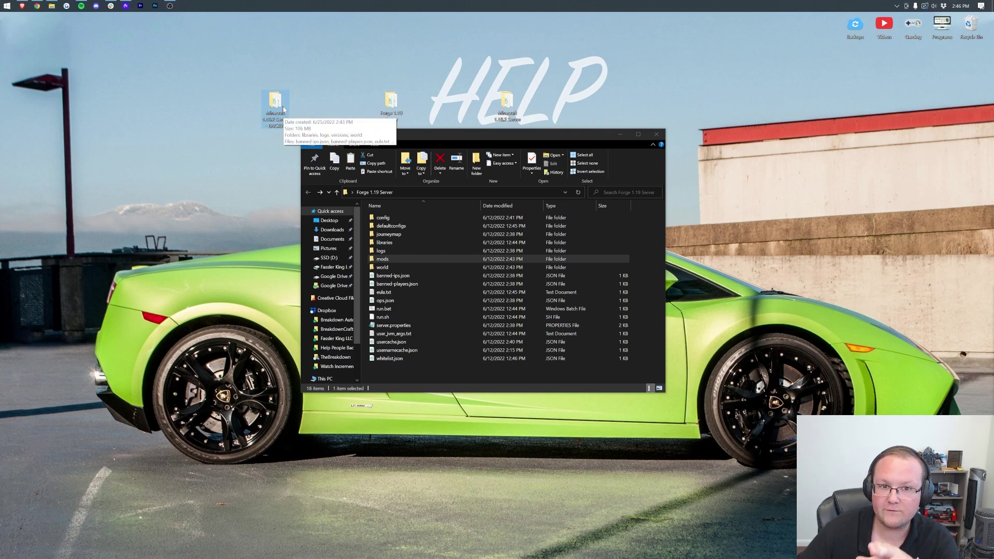
pyautogui.moveTo(283, 109); pyautogui.dragTo(58, 513)
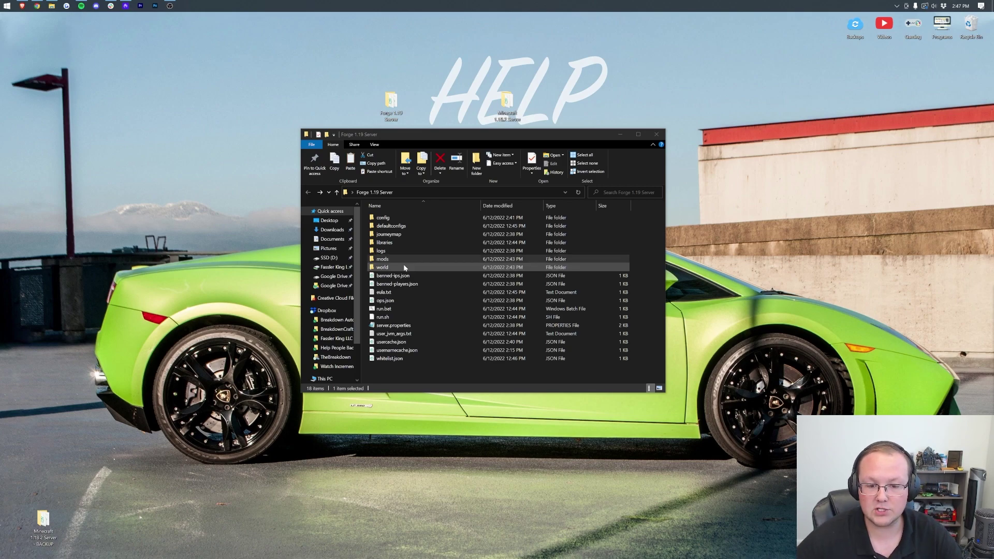
pyautogui.click(403, 264)
# - Select the seven folders from config to world, confirm mods is empty, and close Explorer
pyautogui.keyDown('shift'); pyautogui.click(400, 218); pyautogui.keyUp('shift')
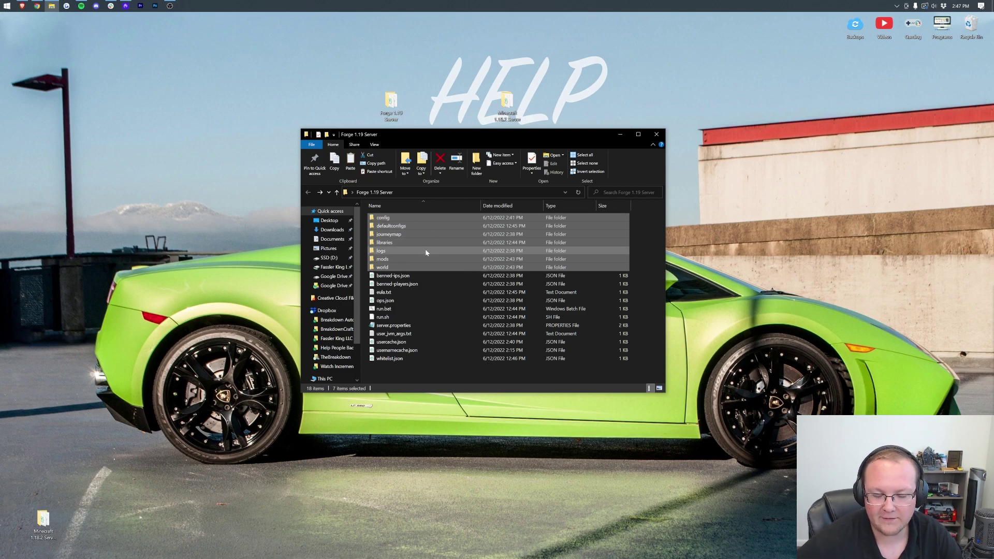
pyautogui.moveTo(425, 252)
pyautogui.mouseDown()
pyautogui.moveTo(190, 228)
pyautogui.moveTo(409, 231)
pyautogui.moveTo(412, 244)
pyautogui.mouseUp()
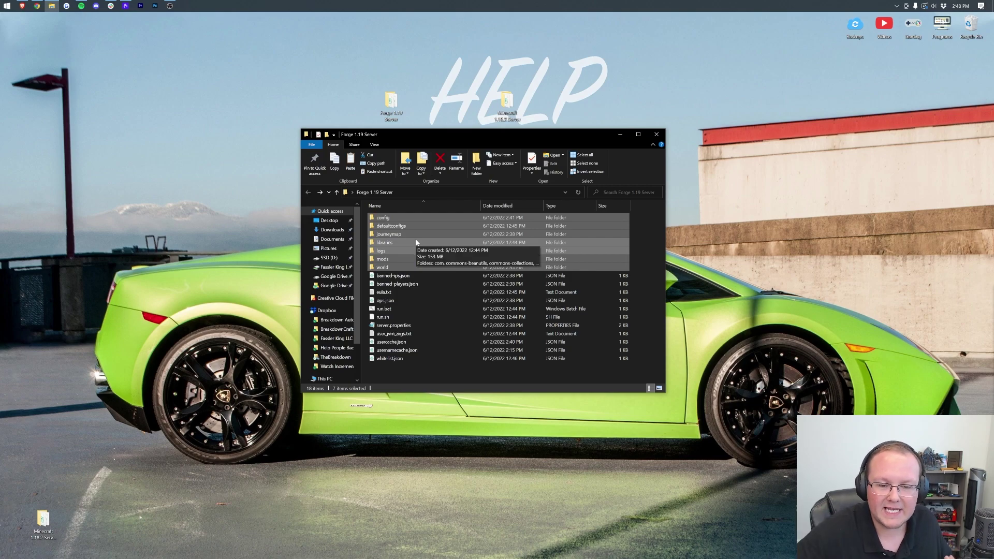
pyautogui.click(408, 258)
pyautogui.doubleClick(408, 258)
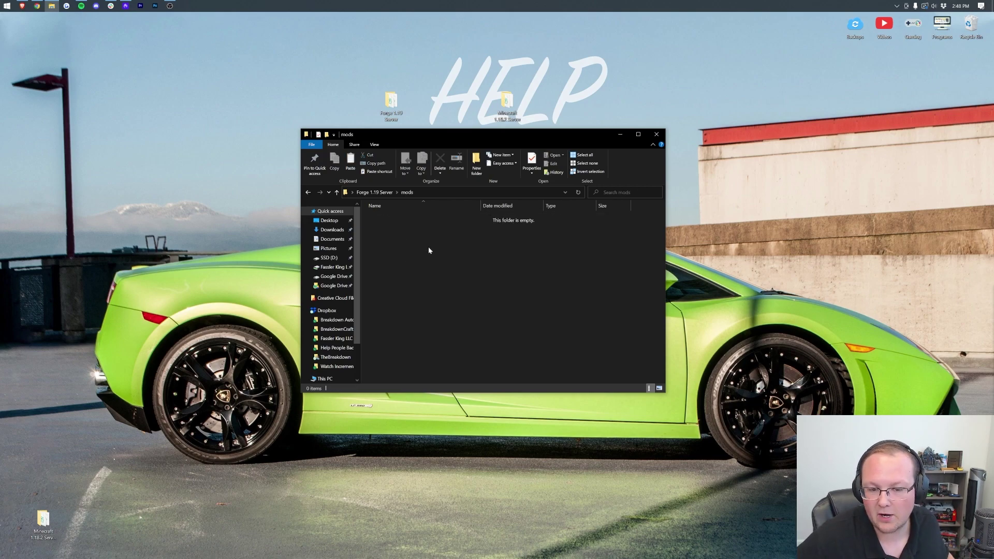
pyautogui.click(656, 135)
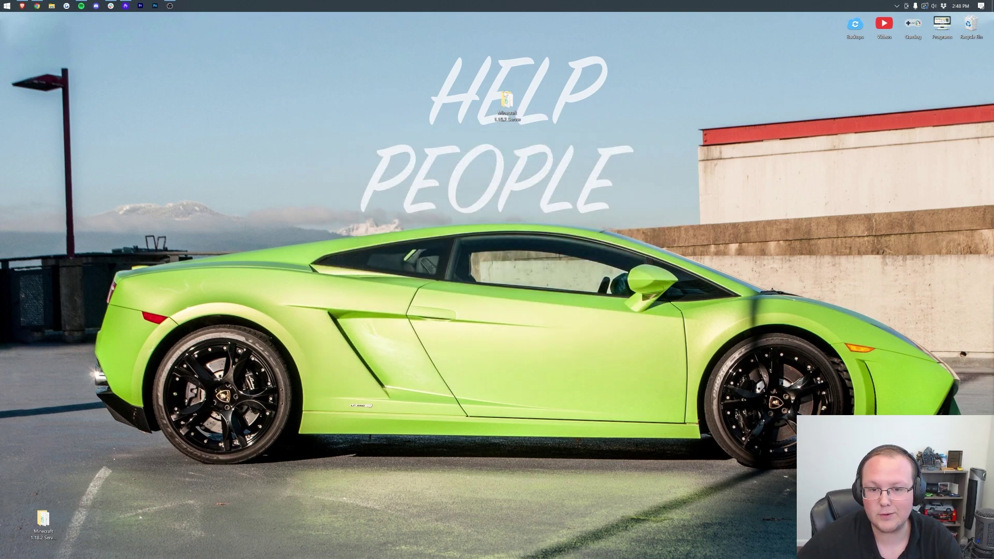
# - Rename the desktop folder by replacing '8.2' with '9', giving 'Minecraft 1.19 Server'
pyautogui.moveTo(507, 104); pyautogui.dragTo(452, 101)
pyautogui.rightClick(452, 101)
pyautogui.click(473, 265)
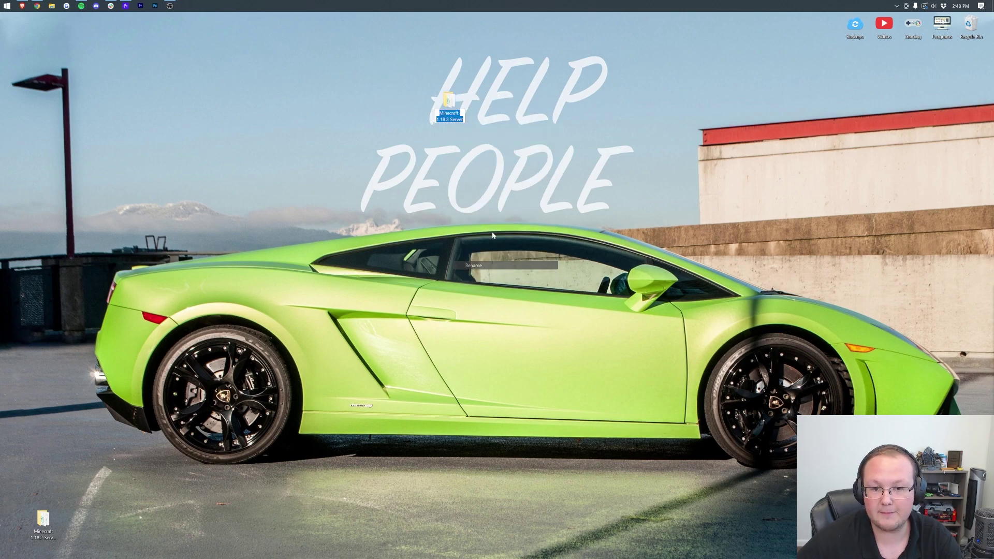
pyautogui.moveTo(443, 120); pyautogui.dragTo(450, 120)
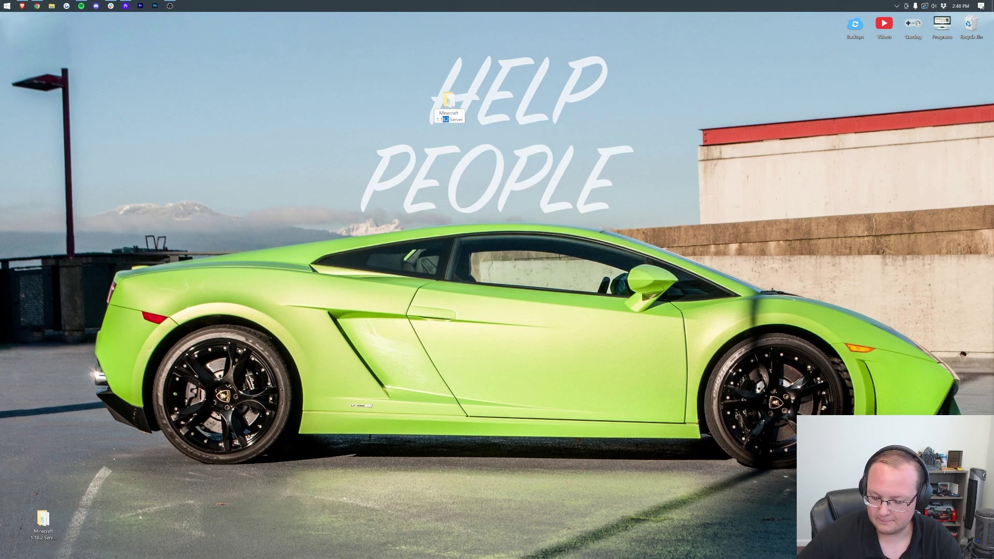
pyautogui.write('9')
pyautogui.press('Return')
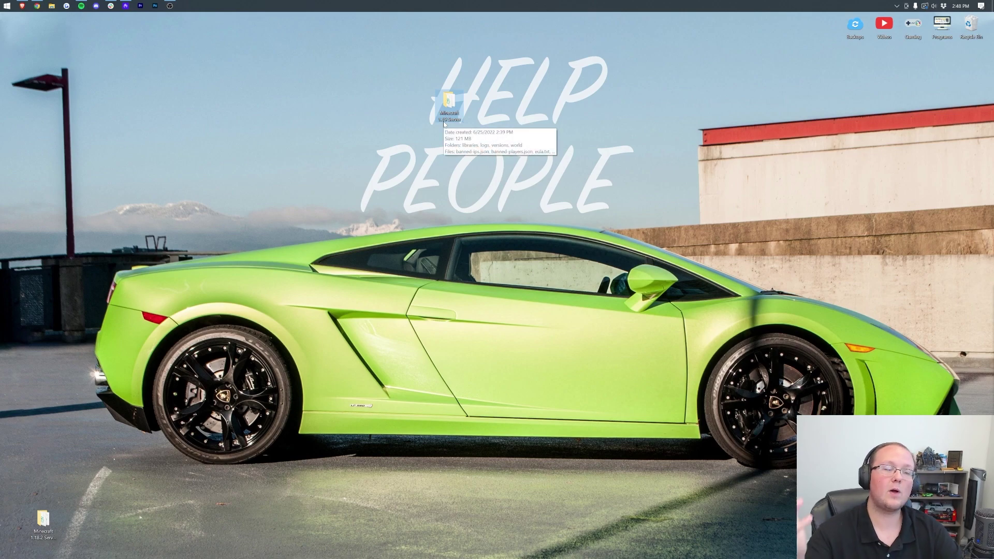